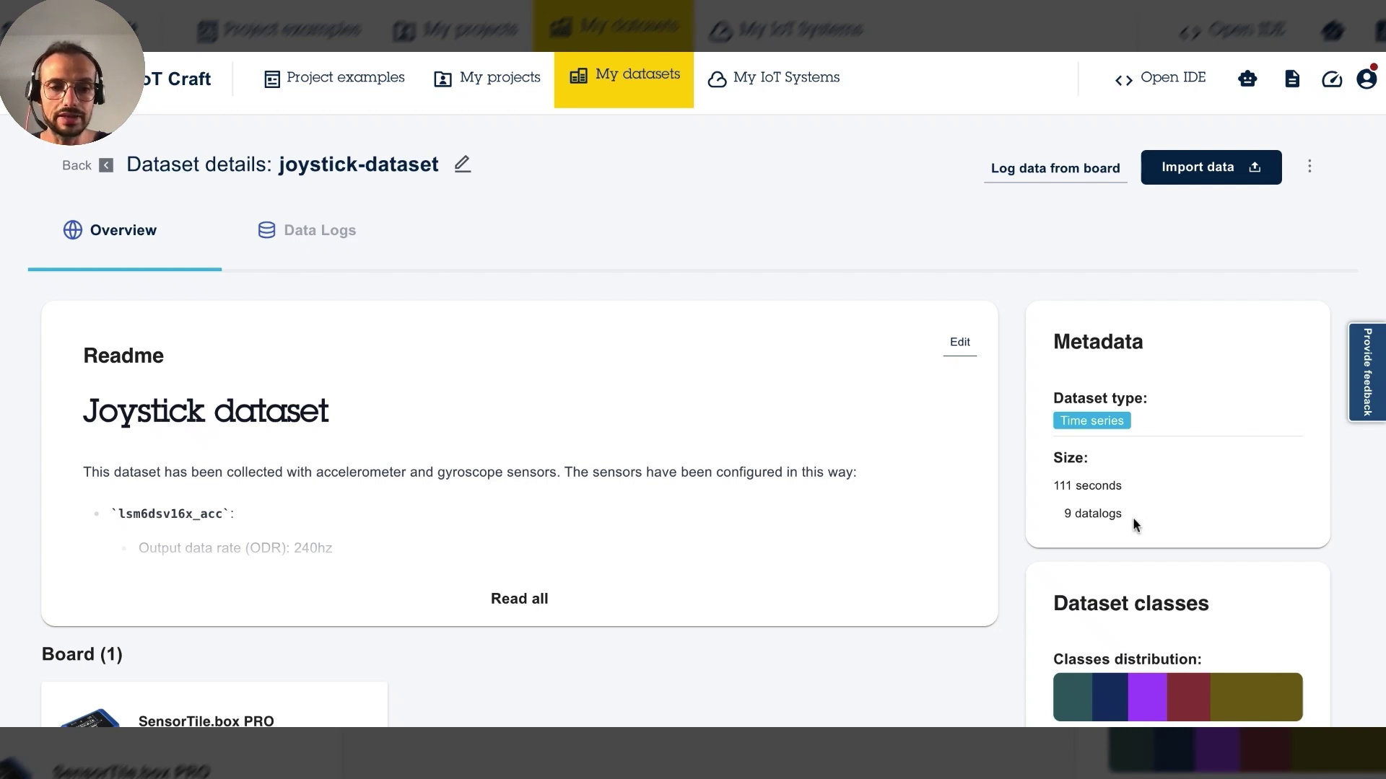
Step: Review the joystick-dataset overview with its board, classes and recent datalogs, and expand the full Readme
{"action": "scroll", "coordinate": [1135, 517], "scroll_direction": "down", "scroll_amount": 4}
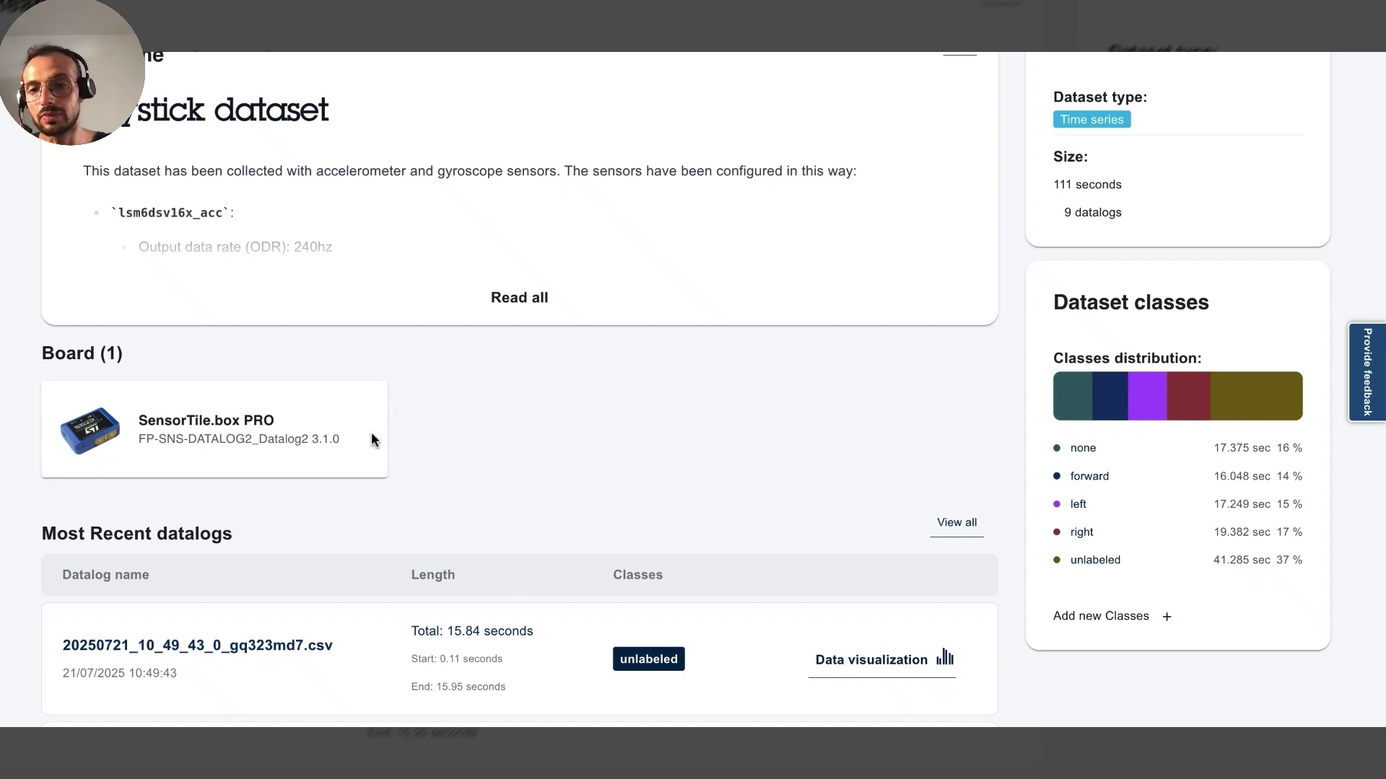
{"action": "scroll", "coordinate": [368, 423], "scroll_direction": "up", "scroll_amount": 3}
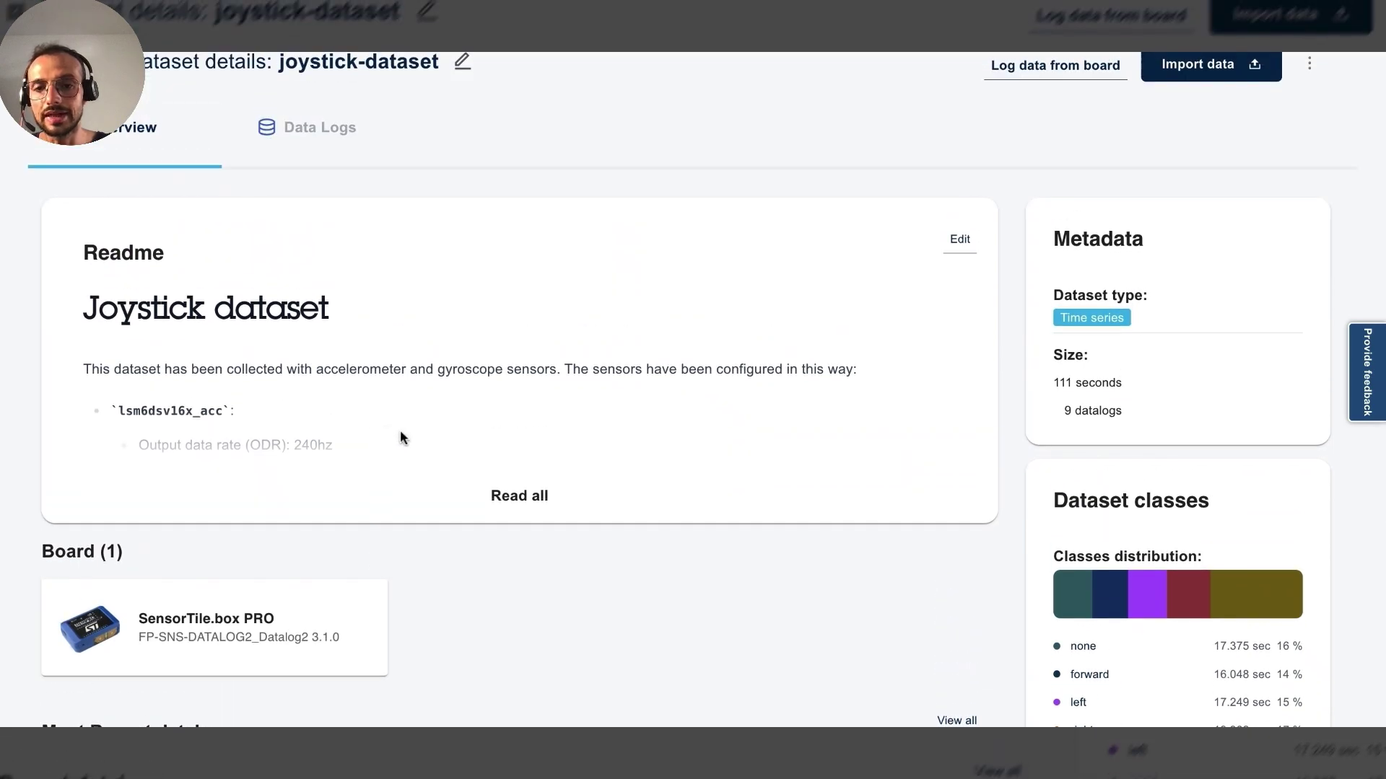
{"action": "left_click", "coordinate": [514, 498]}
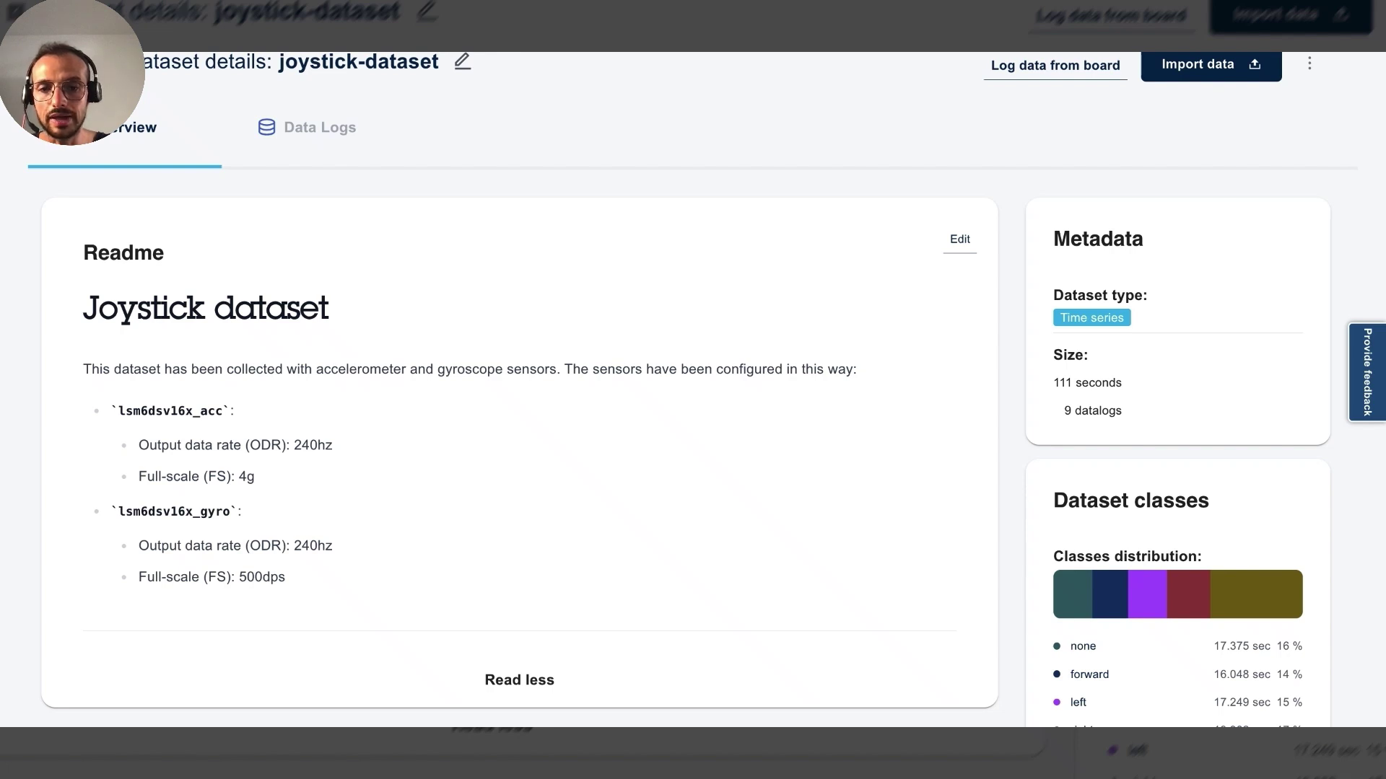
Step: Open the dataset's Readme source text for editing, save it as is, and look over the overview page
{"action": "left_click", "coordinate": [960, 246]}
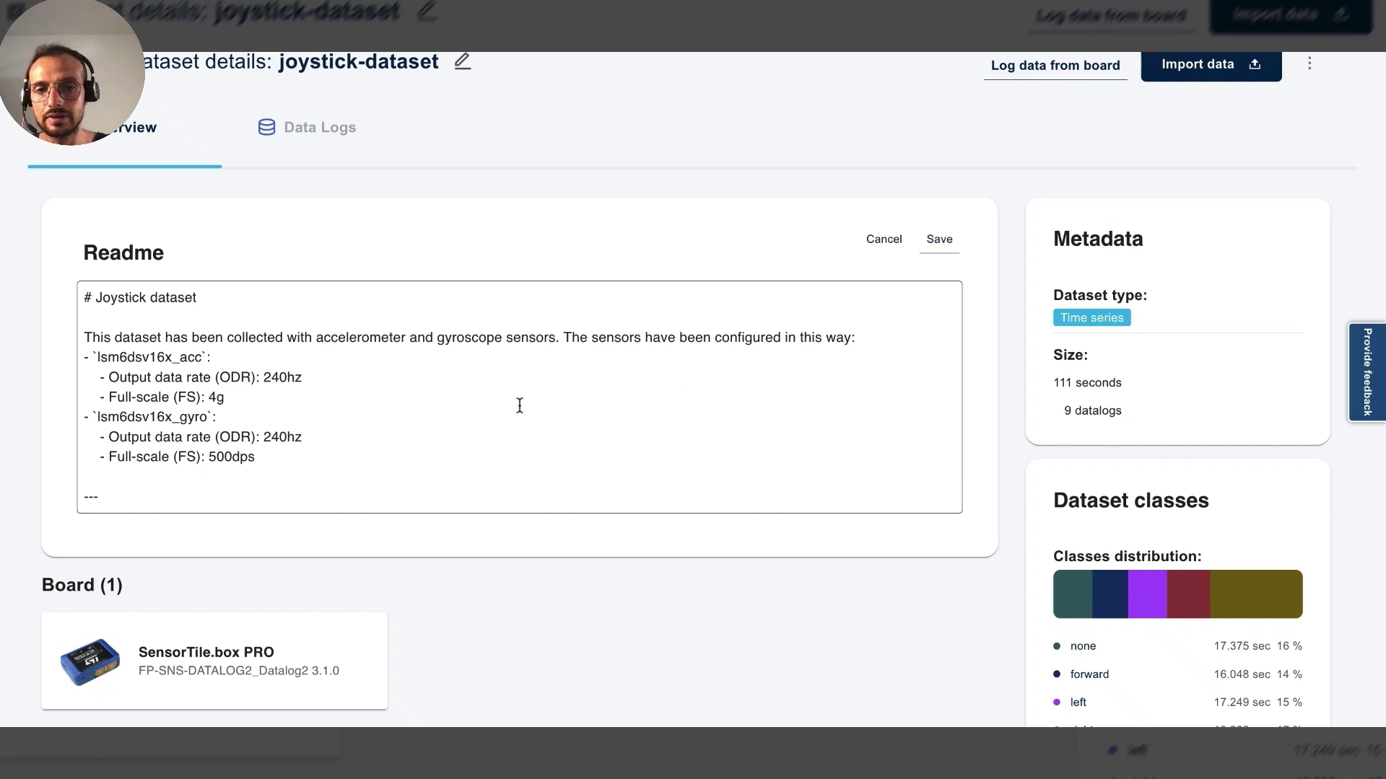
{"action": "left_click", "coordinate": [941, 241]}
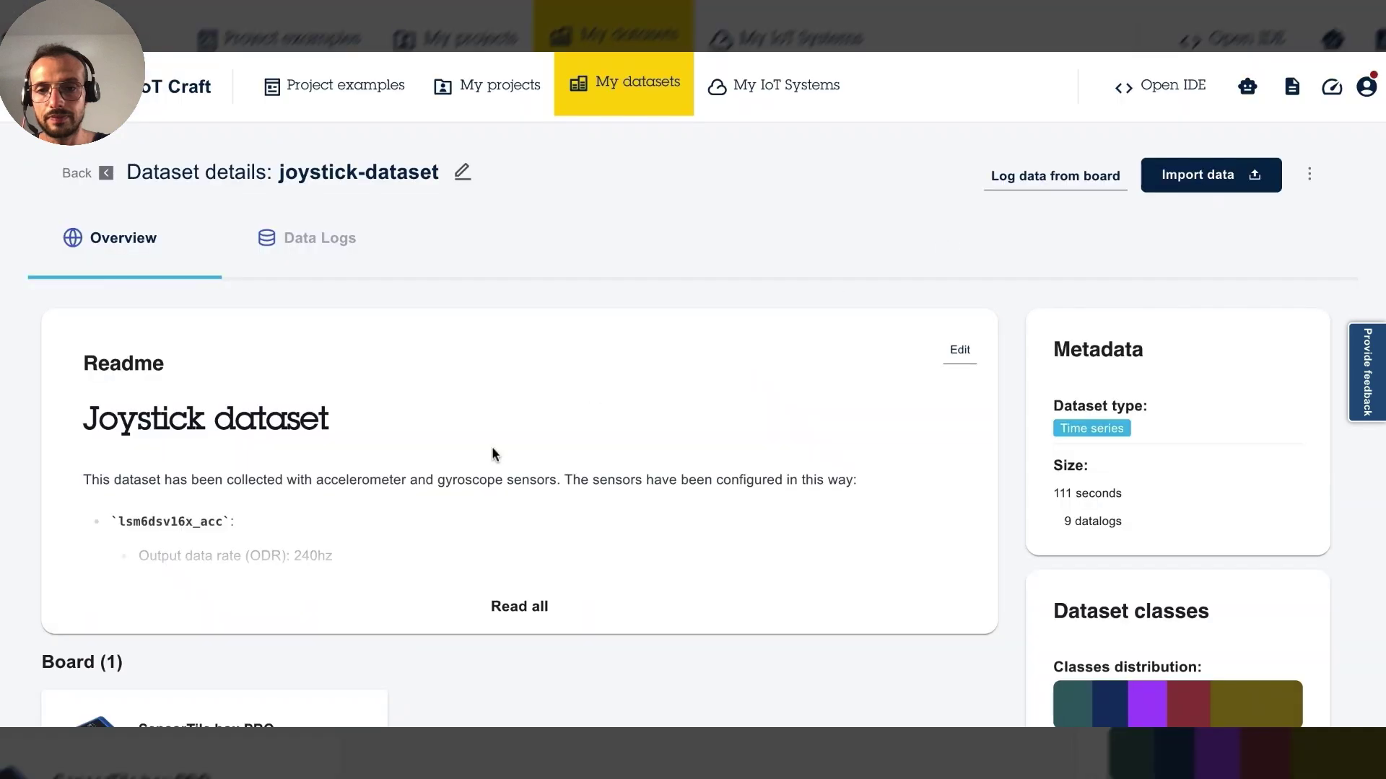
{"action": "scroll", "coordinate": [418, 480], "scroll_direction": "down", "scroll_amount": 4}
{"action": "scroll", "coordinate": [418, 480], "scroll_direction": "up", "scroll_amount": 4}
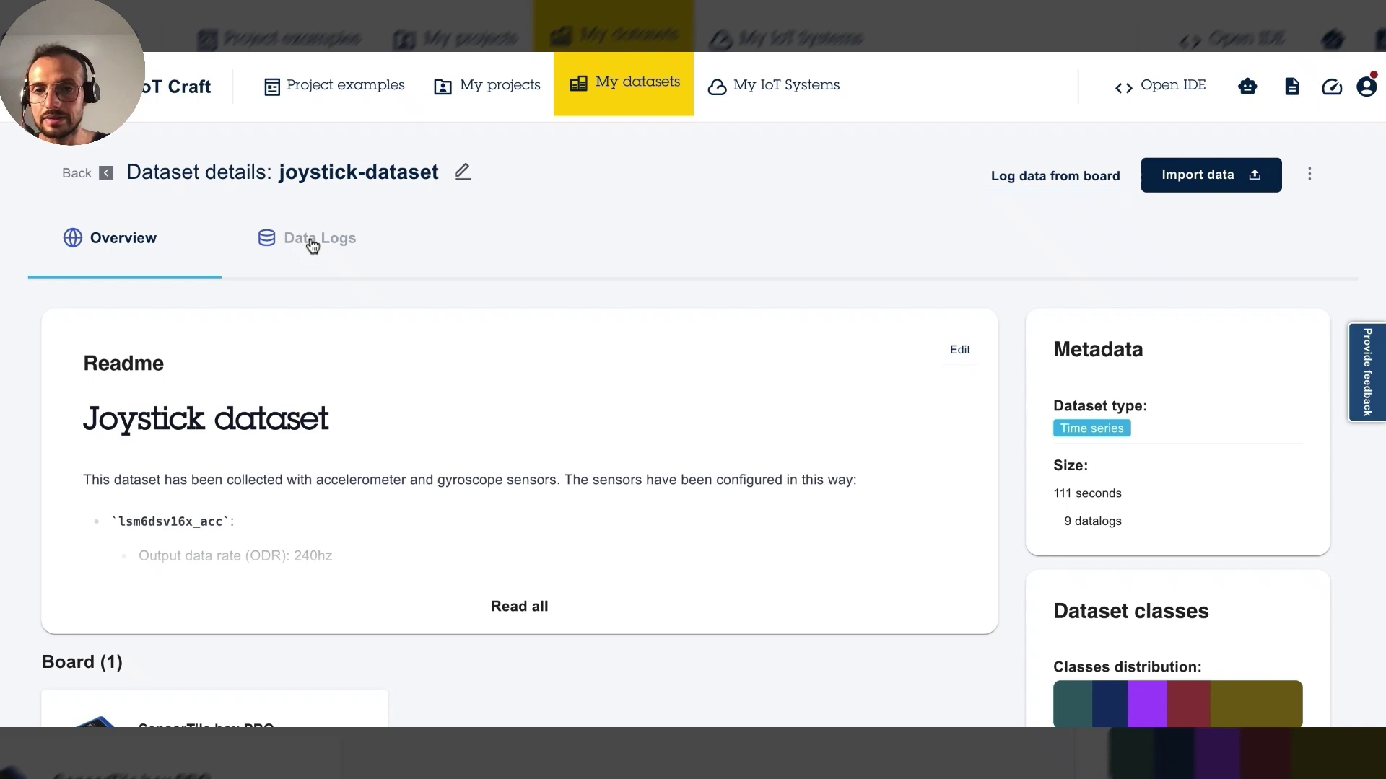
Step: Open the dataset's data logs and examine the length, modification date and class of each datalog
{"action": "left_click", "coordinate": [313, 246]}
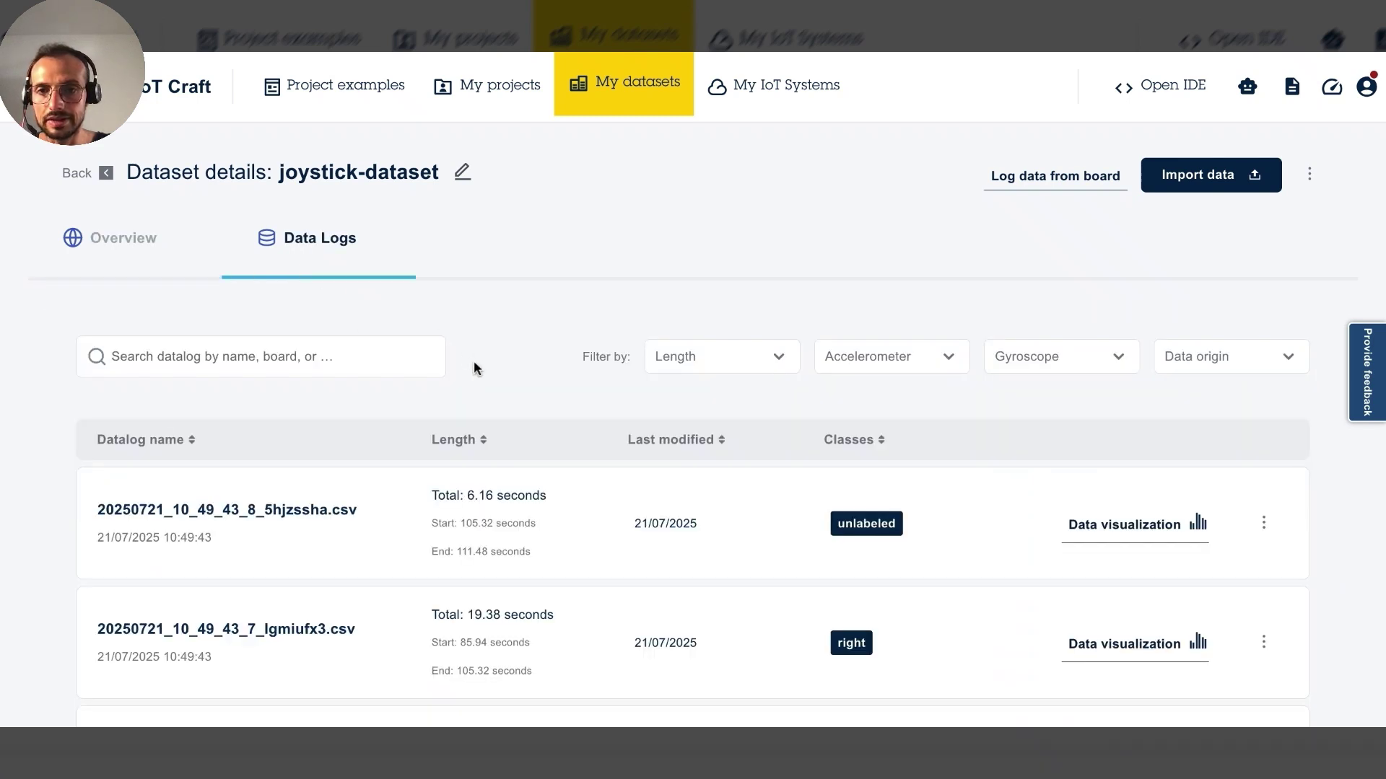
{"action": "scroll", "coordinate": [476, 368], "scroll_direction": "down", "scroll_amount": 2}
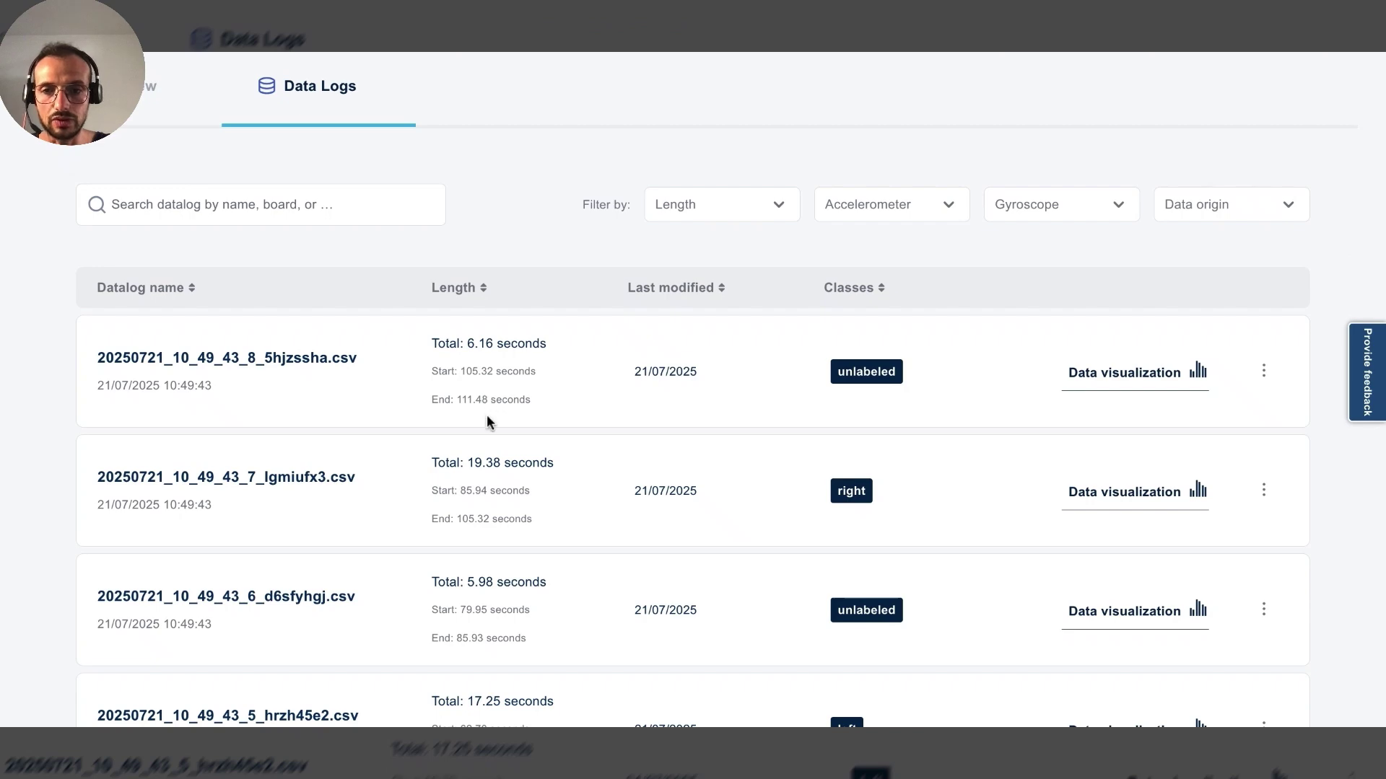
{"action": "scroll", "coordinate": [488, 422], "scroll_direction": "down", "scroll_amount": 1}
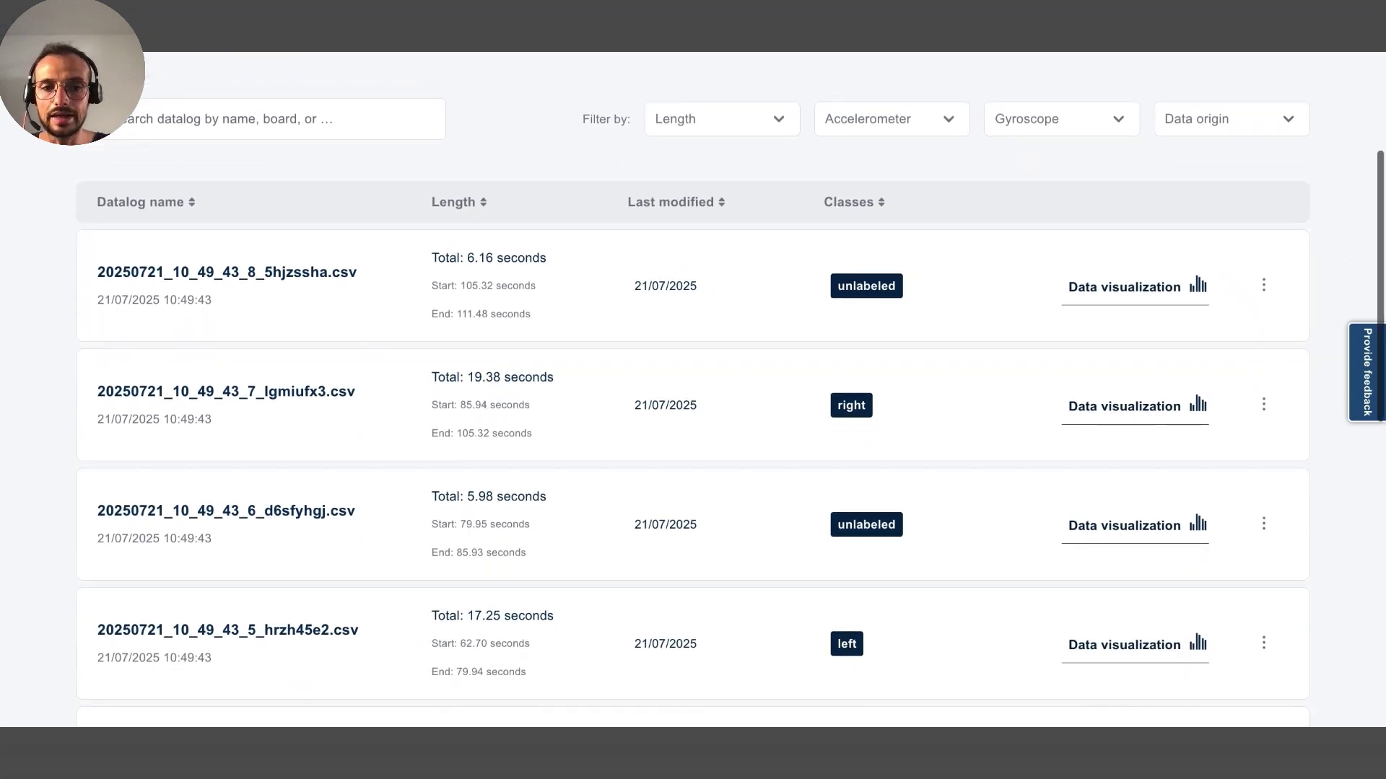
{"action": "scroll", "coordinate": [693, 390], "scroll_direction": "down", "scroll_amount": 2}
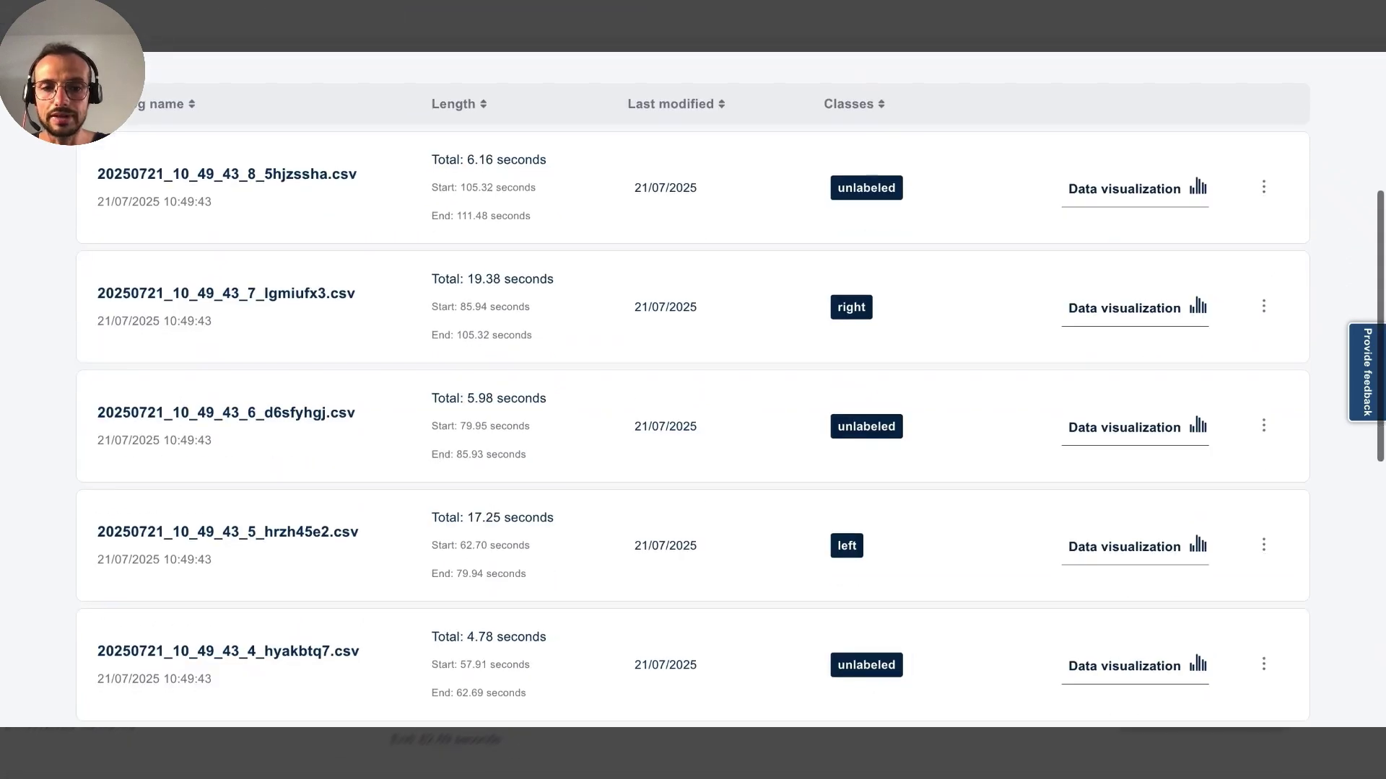
{"action": "scroll", "coordinate": [693, 390], "scroll_direction": "down", "scroll_amount": 1}
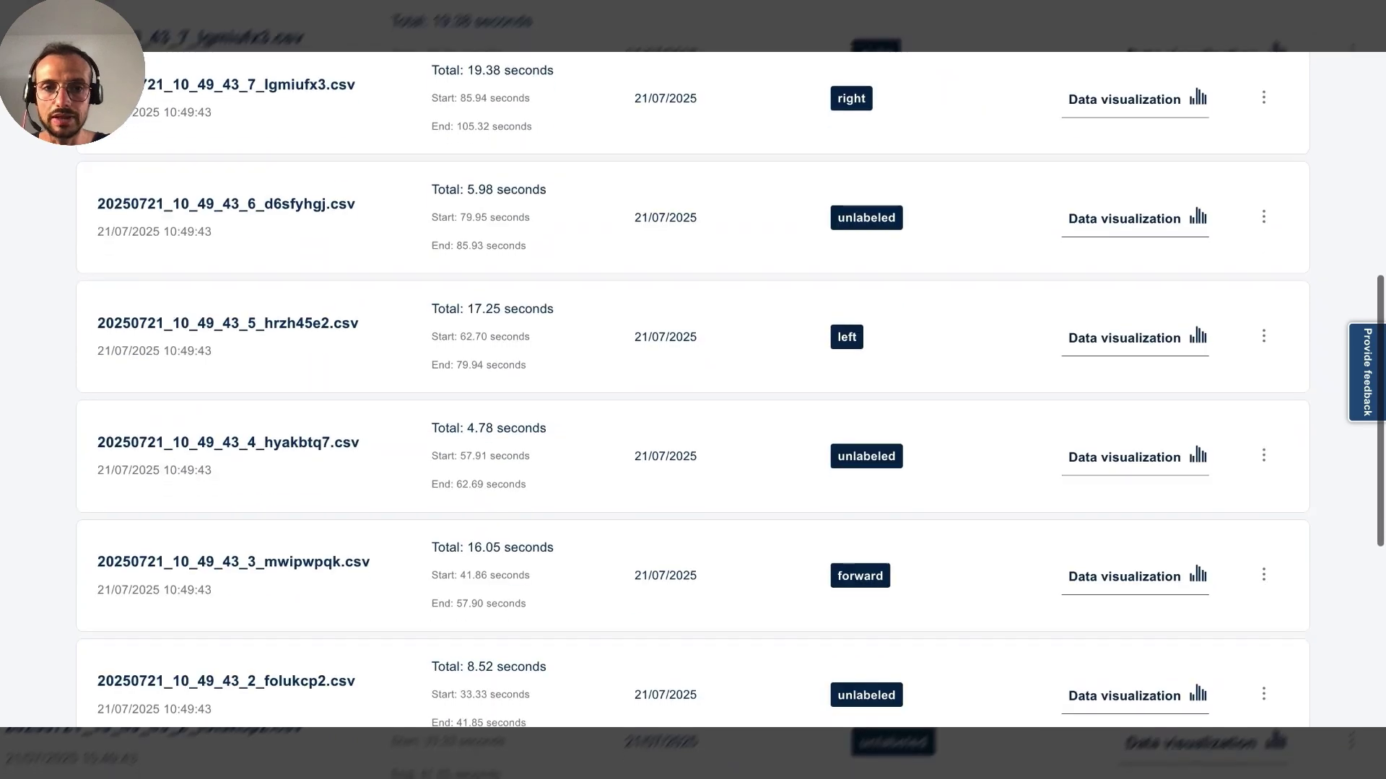
{"action": "scroll", "coordinate": [412, 210], "scroll_direction": "up", "scroll_amount": 1}
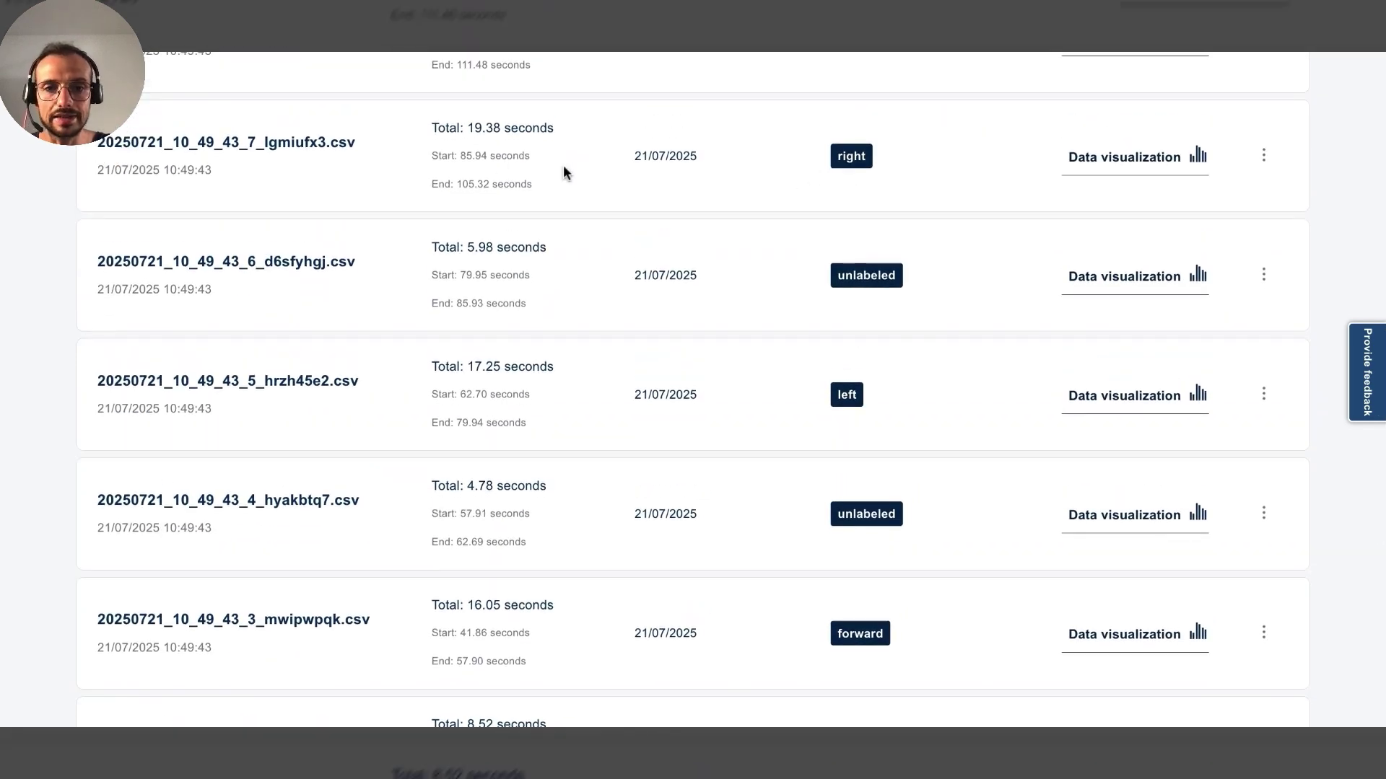
{"action": "scroll", "coordinate": [693, 169], "scroll_direction": "up", "scroll_amount": 2}
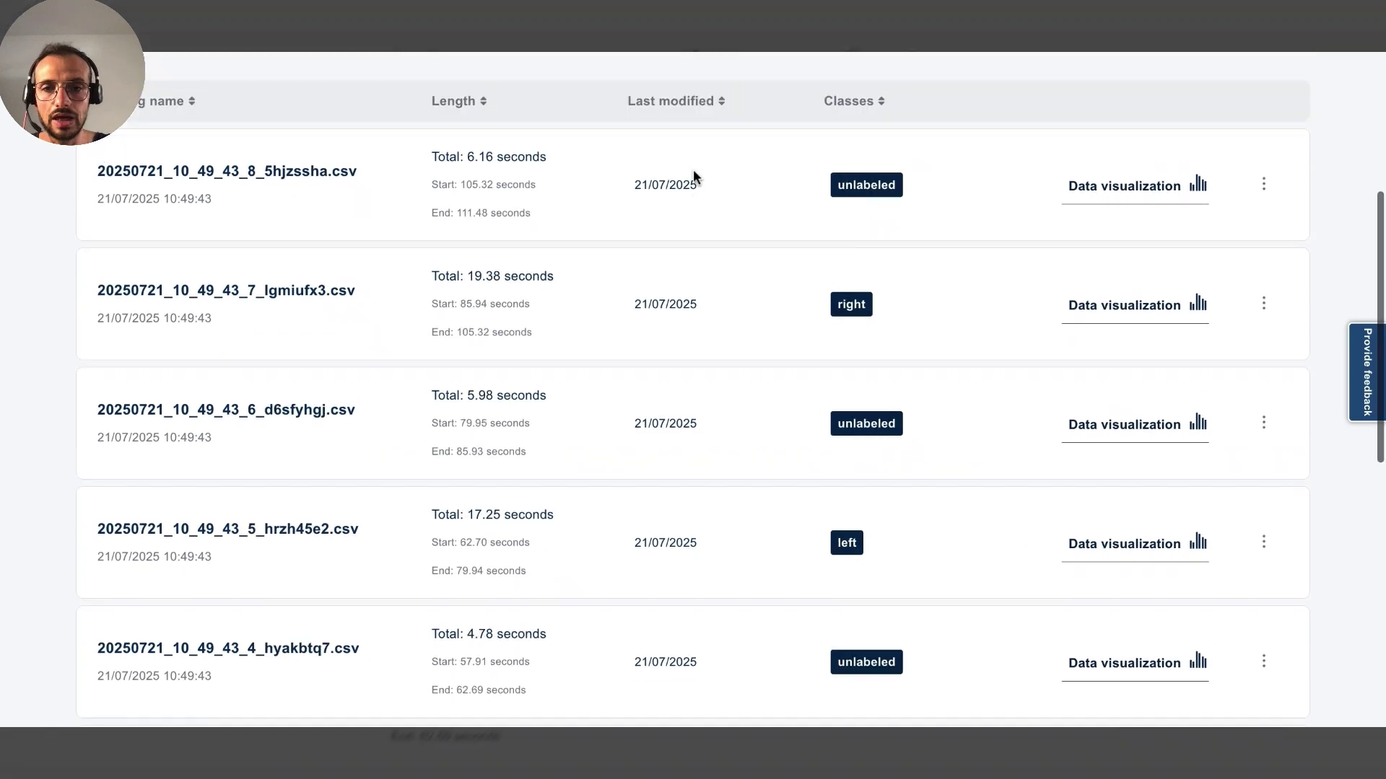
{"action": "scroll", "coordinate": [670, 216], "scroll_direction": "up", "scroll_amount": 2}
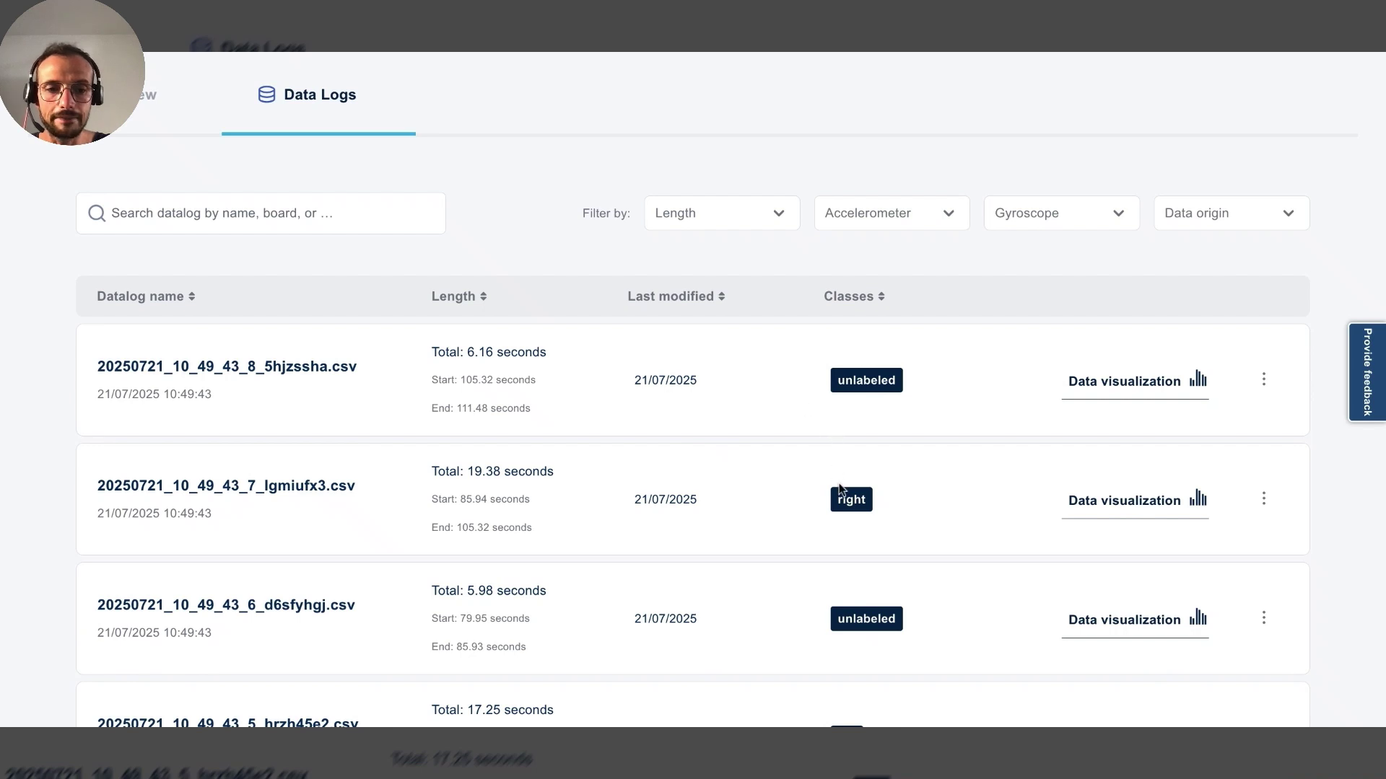
Step: Visualize the datalog 20250721_10_49_43_7_lgmiufx3.csv of class right as line charts, using the default accelerometer and gyroscope charts
{"action": "left_click", "coordinate": [1113, 512]}
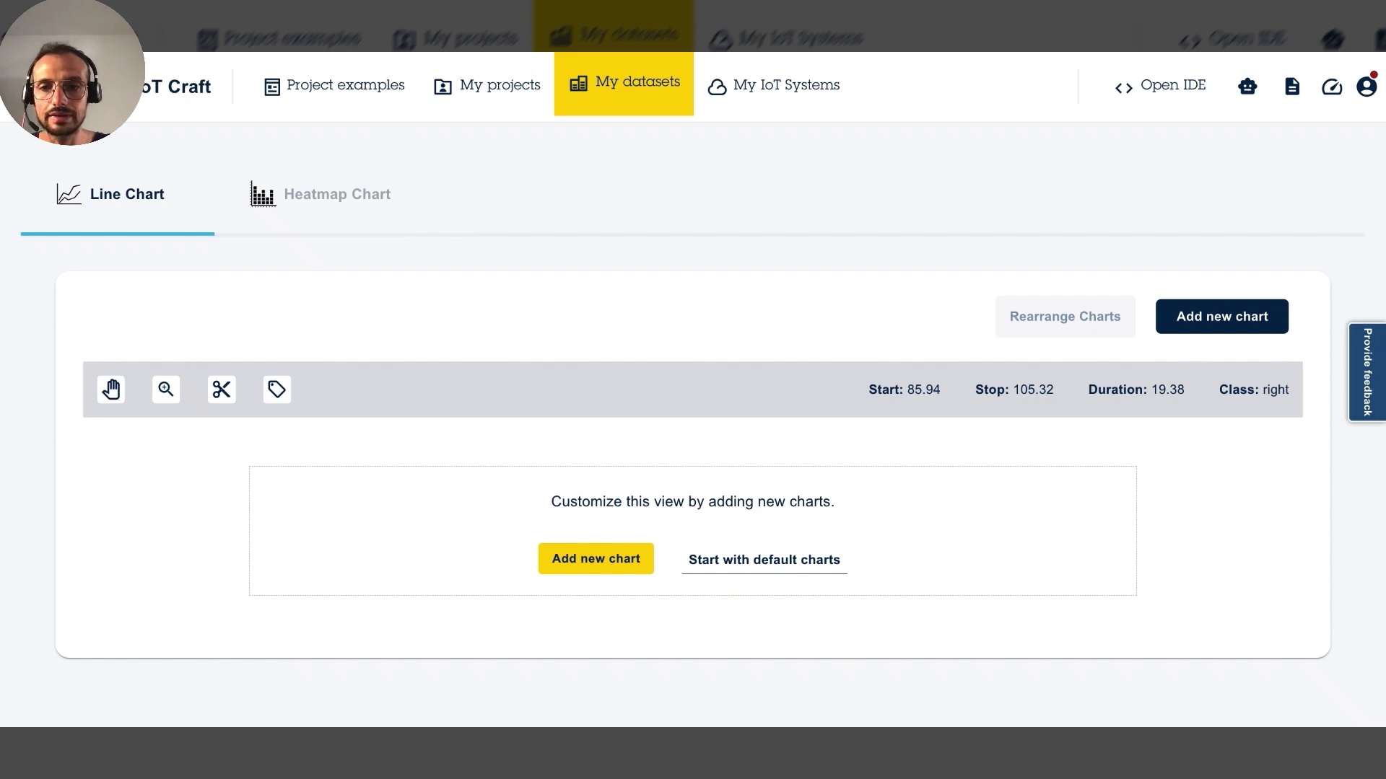
{"action": "scroll", "coordinate": [765, 462], "scroll_direction": "up", "scroll_amount": 1}
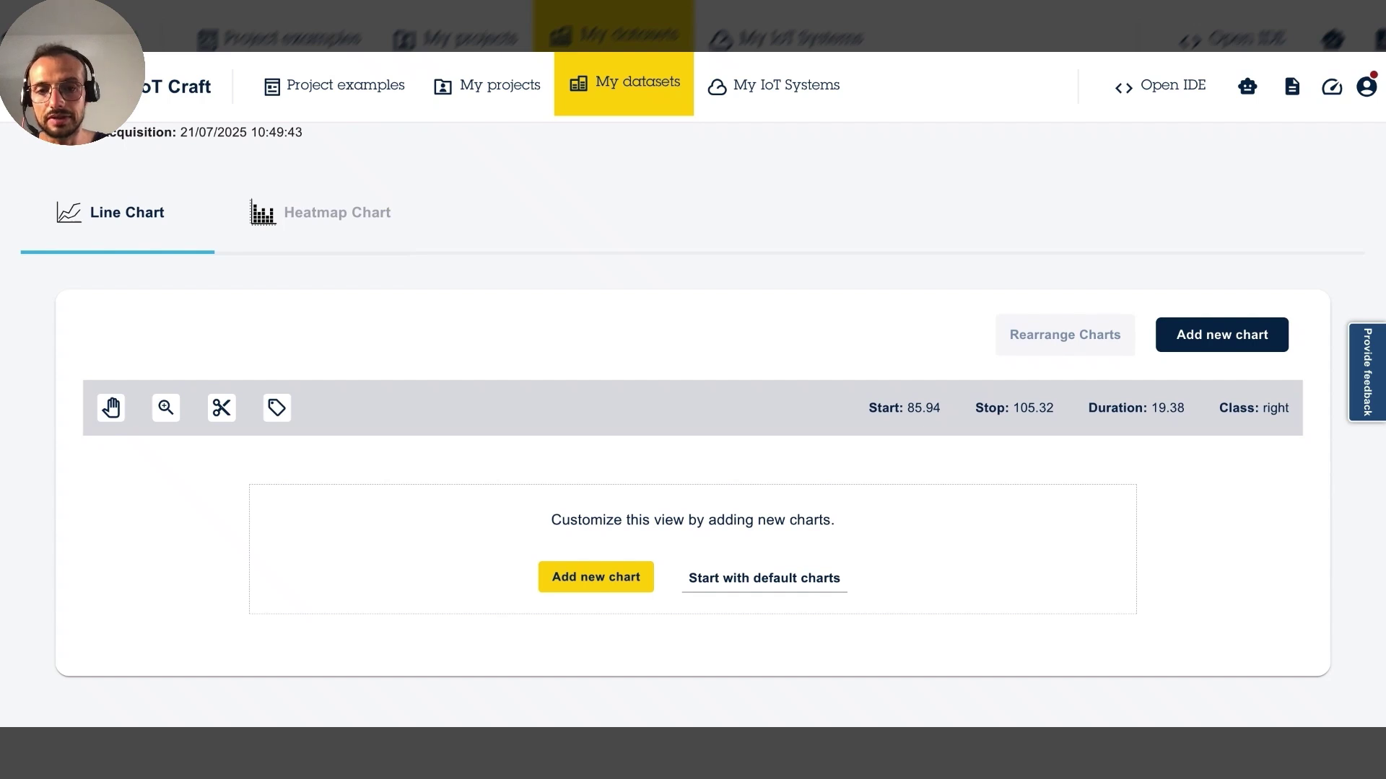
{"action": "left_click", "coordinate": [731, 588]}
{"action": "scroll", "coordinate": [729, 552], "scroll_direction": "down", "scroll_amount": 2}
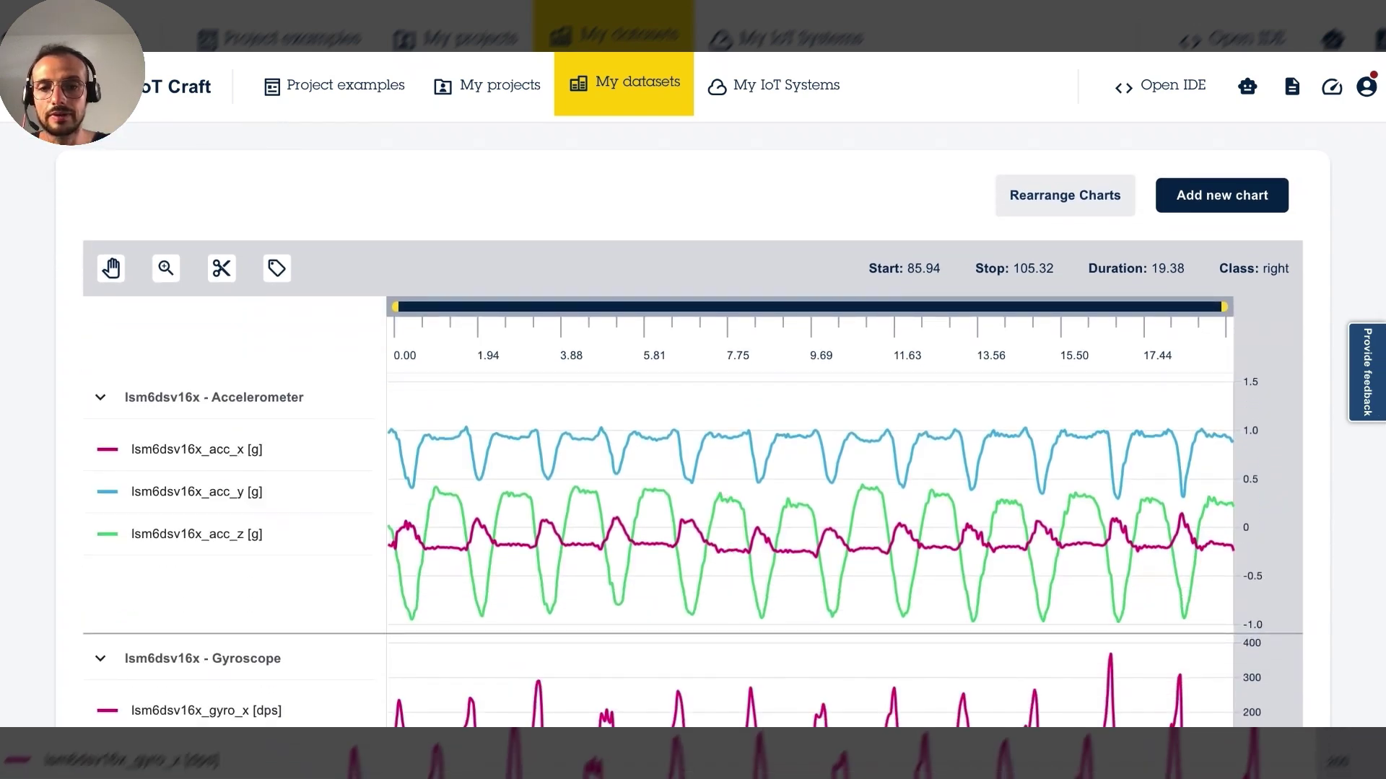
{"action": "scroll", "coordinate": [692, 448], "scroll_direction": "down", "scroll_amount": 1}
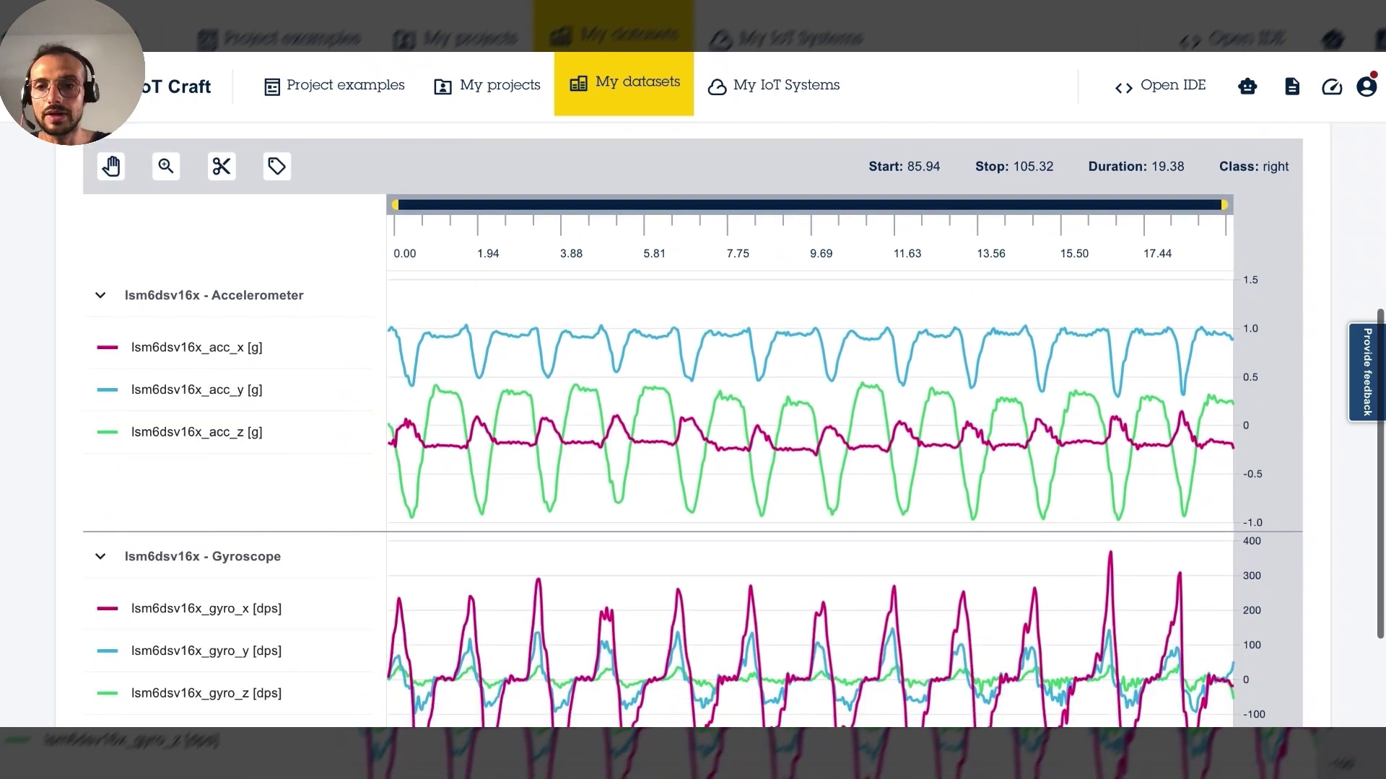
{"action": "scroll", "coordinate": [692, 448], "scroll_direction": "down", "scroll_amount": 1}
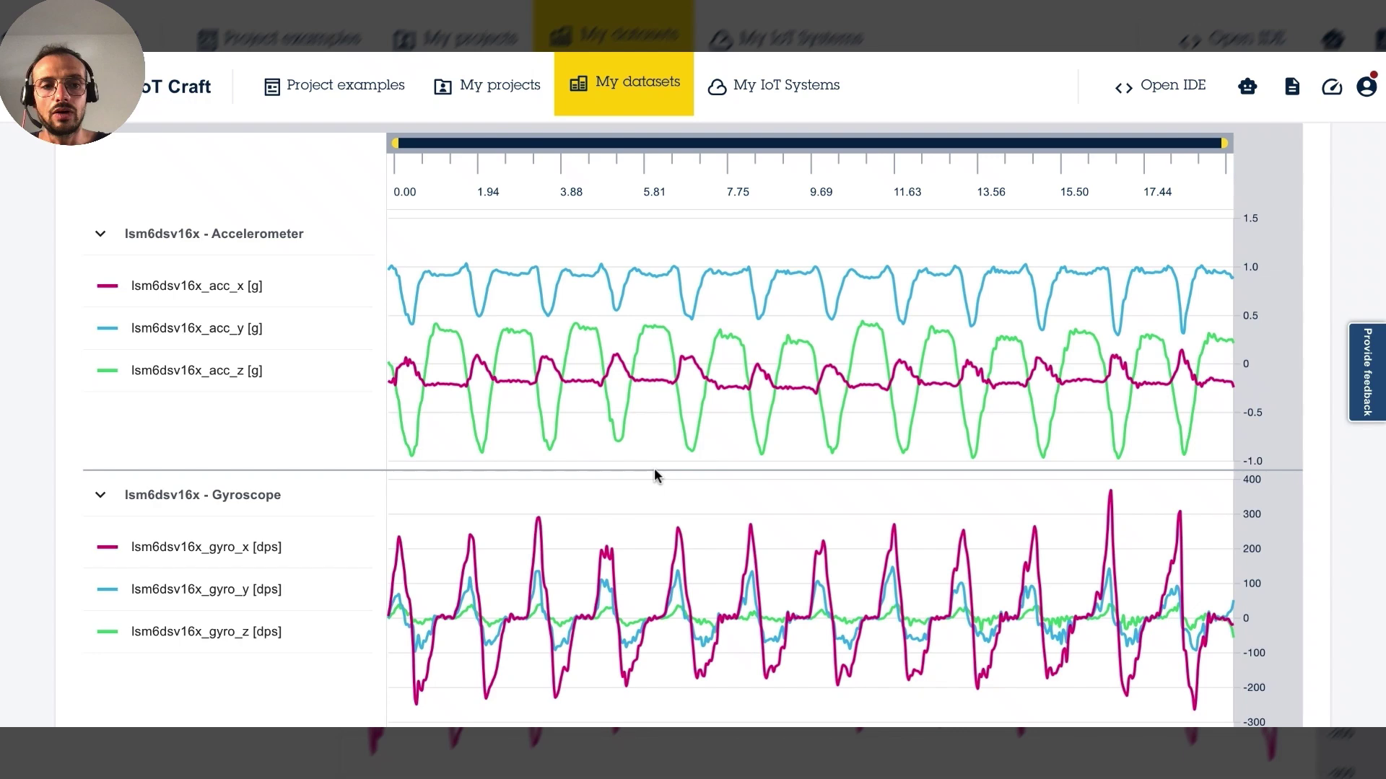
Step: Crop the datalog to the range from 1.06 to 18.28 seconds, cutting off the first and last gesture
{"action": "scroll", "coordinate": [654, 476], "scroll_direction": "up", "scroll_amount": 1}
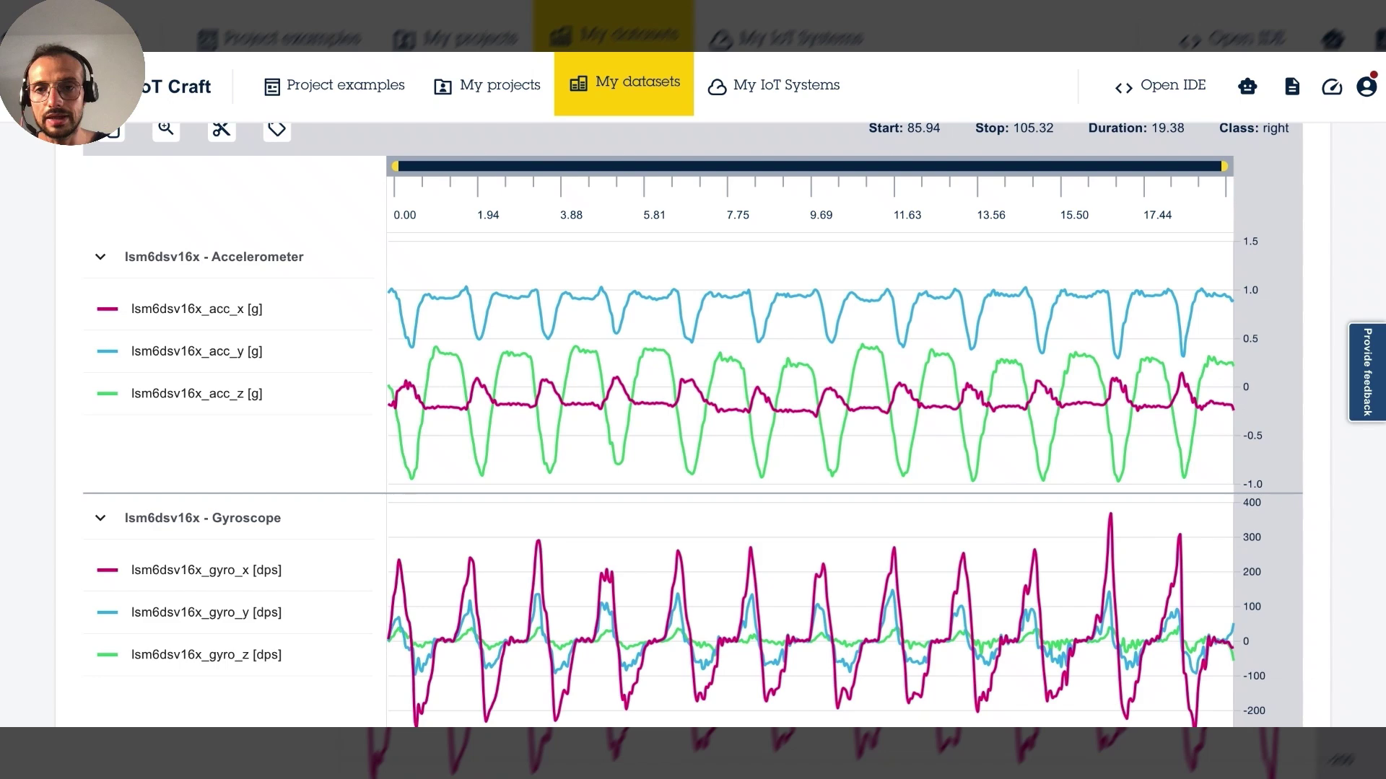
{"action": "scroll", "coordinate": [655, 475], "scroll_direction": "up", "scroll_amount": 2}
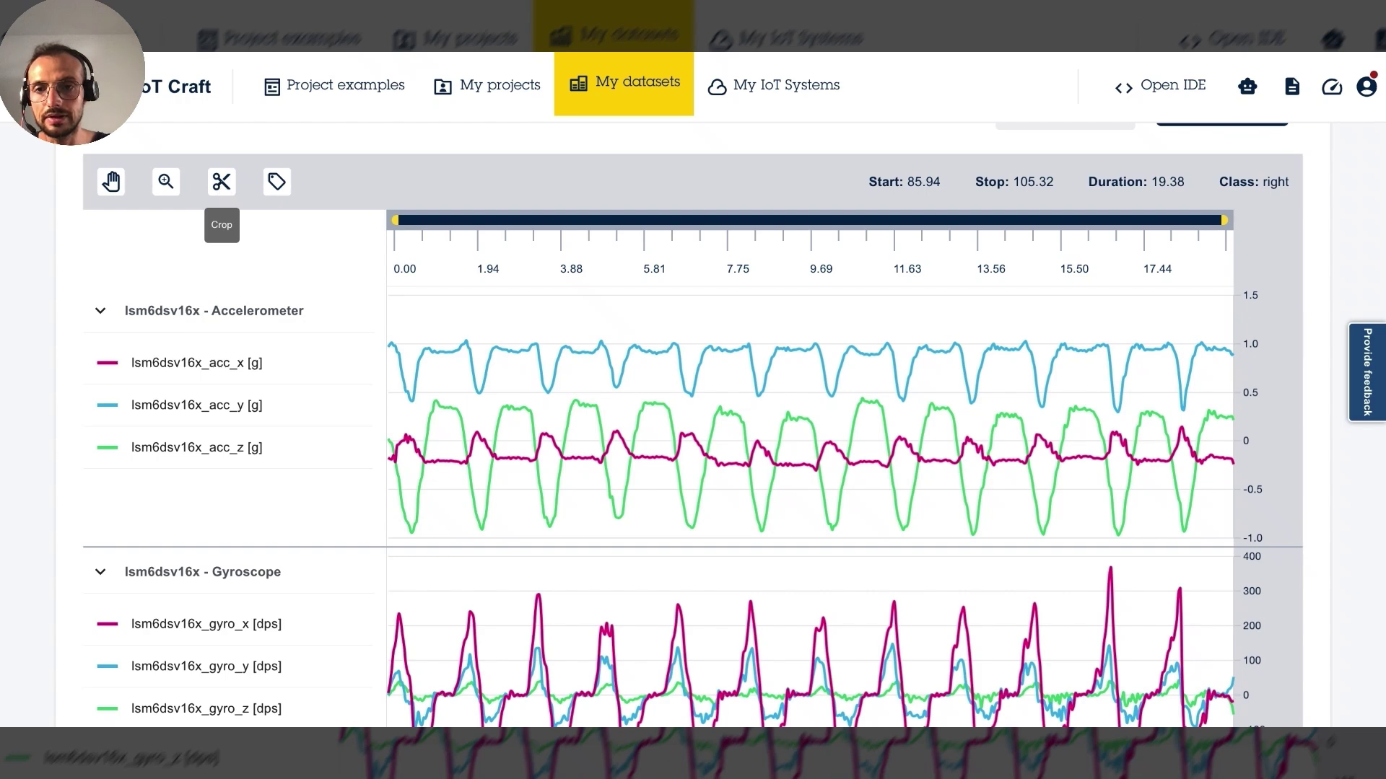
{"action": "left_click", "coordinate": [221, 181]}
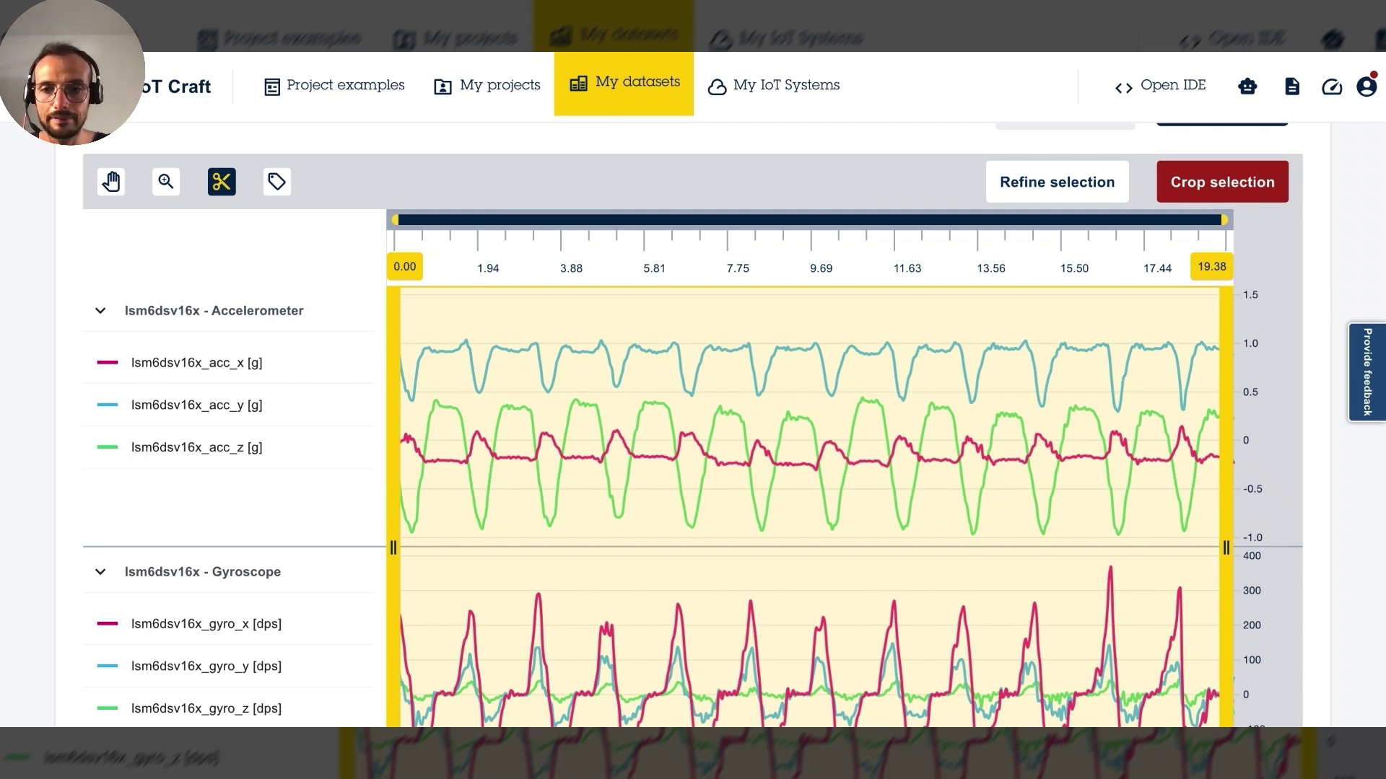
{"action": "left_click_drag", "start_coordinate": [394, 349], "coordinate": [437, 352]}
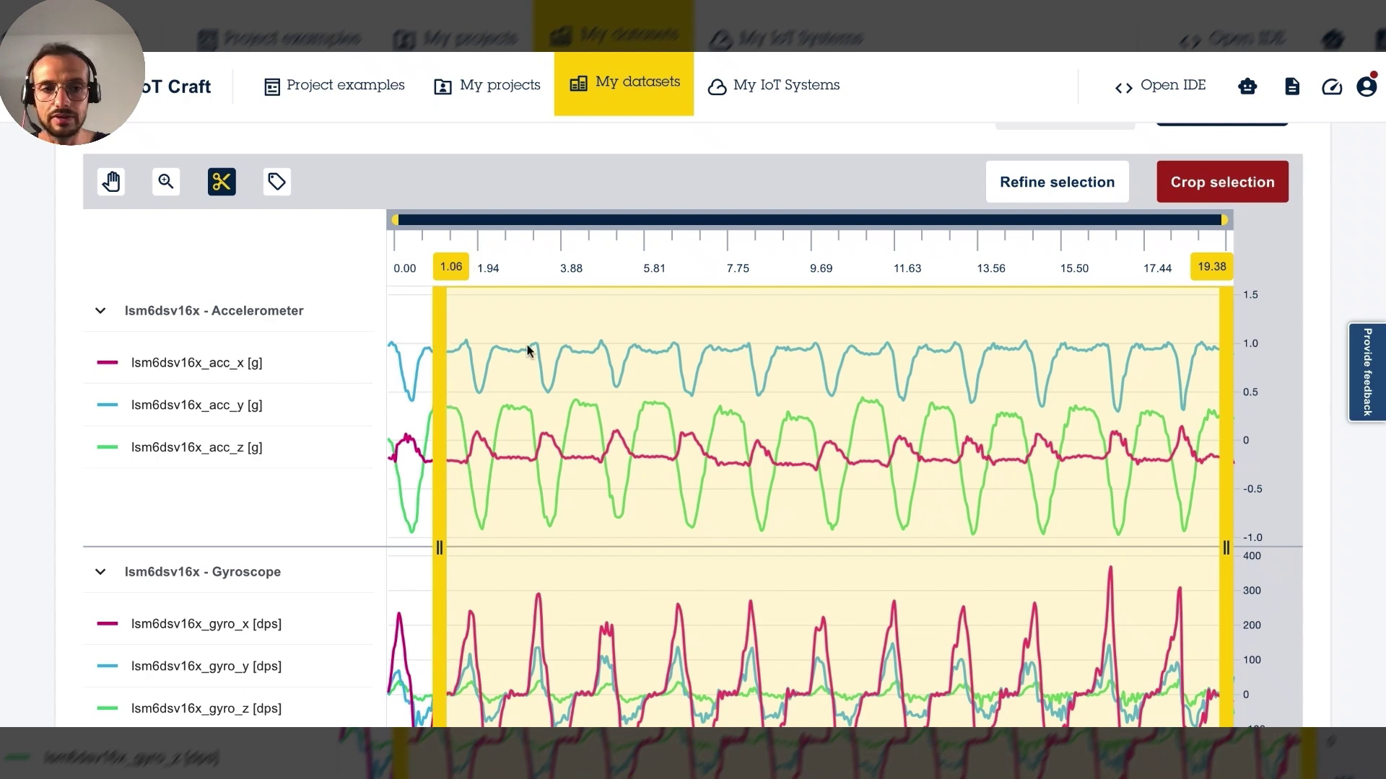
{"action": "left_click_drag", "start_coordinate": [1230, 333], "coordinate": [1185, 338]}
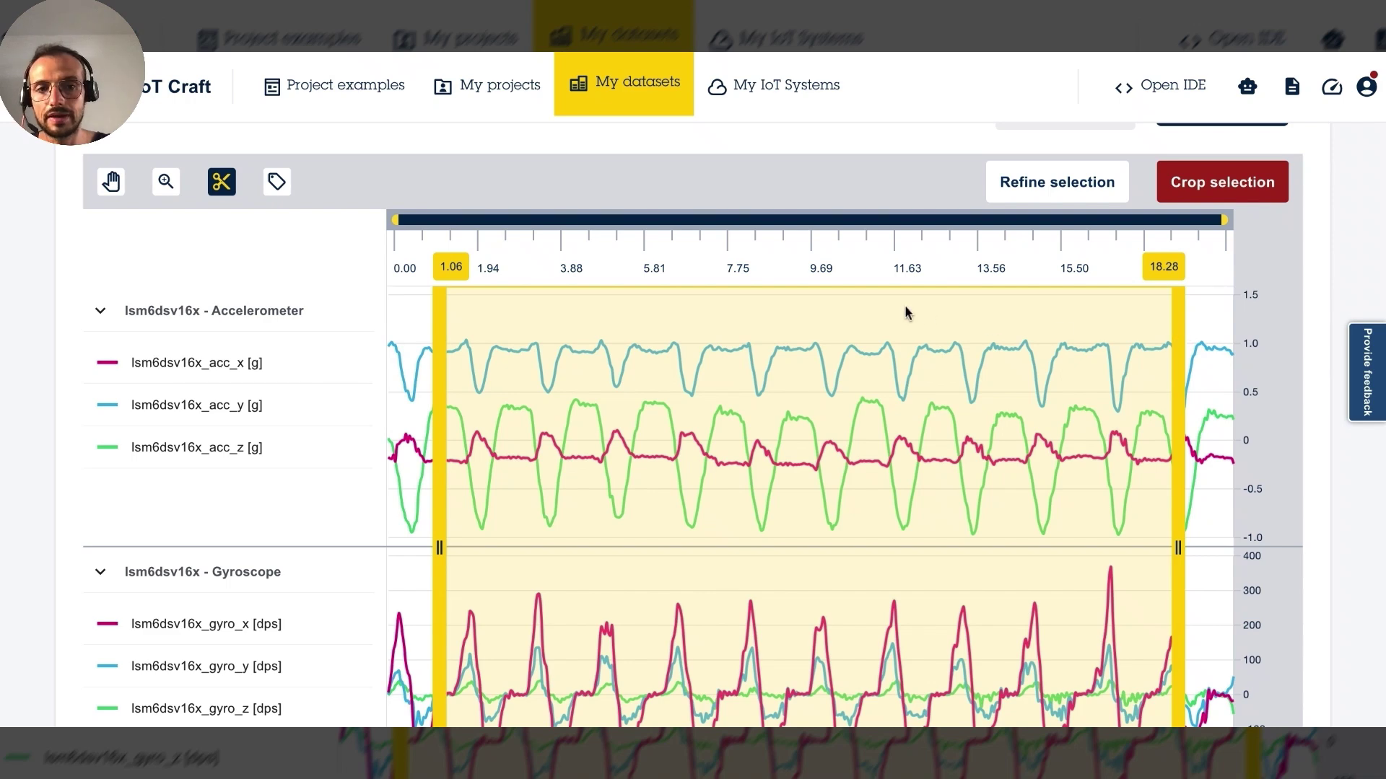
{"action": "left_click", "coordinate": [1205, 193]}
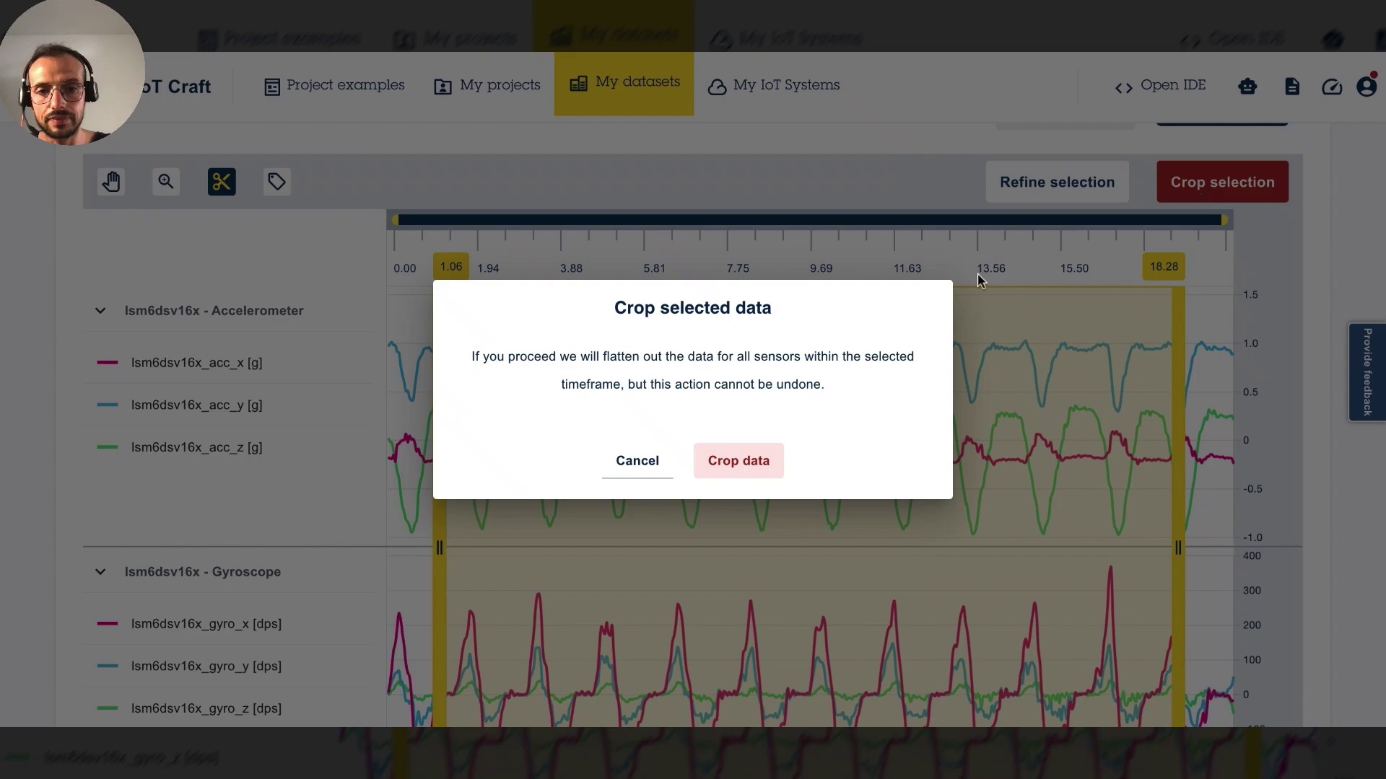
{"action": "left_click", "coordinate": [742, 461]}
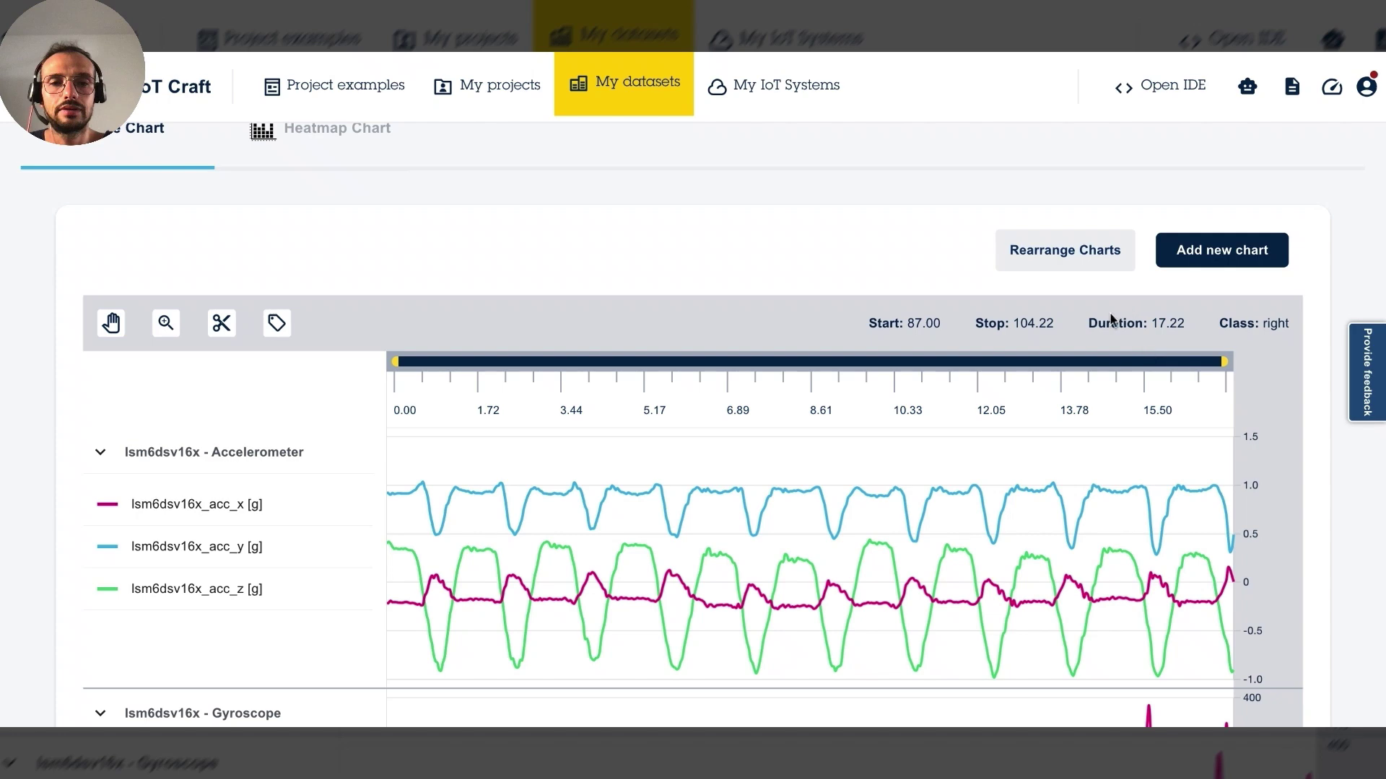
Step: Review the cropped signals and add a new empty chart below the gyroscope chart
{"action": "scroll", "coordinate": [464, 415], "scroll_direction": "down", "scroll_amount": 2}
{"action": "scroll", "coordinate": [464, 417], "scroll_direction": "up", "scroll_amount": 2}
{"action": "scroll", "coordinate": [806, 369], "scroll_direction": "down", "scroll_amount": 1}
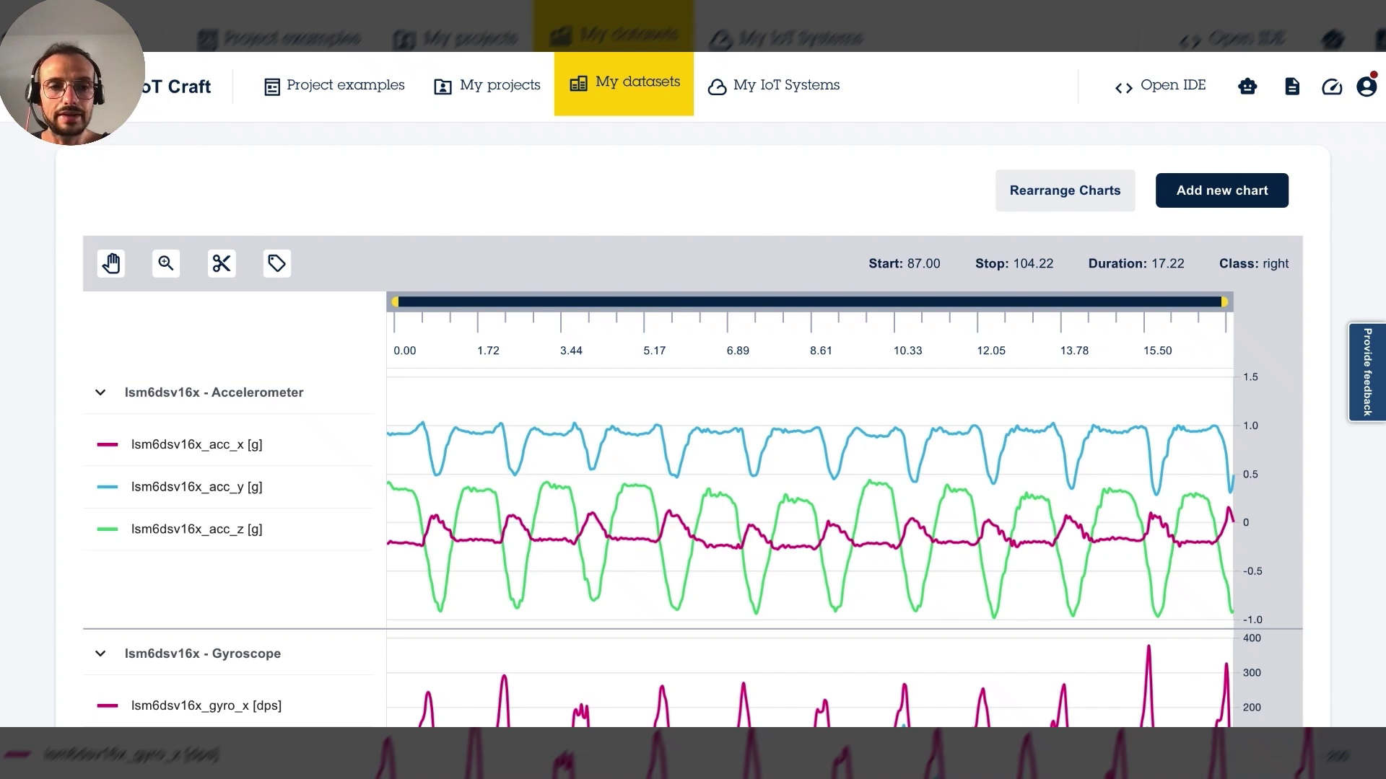
{"action": "scroll", "coordinate": [1076, 275], "scroll_direction": "up", "scroll_amount": 1}
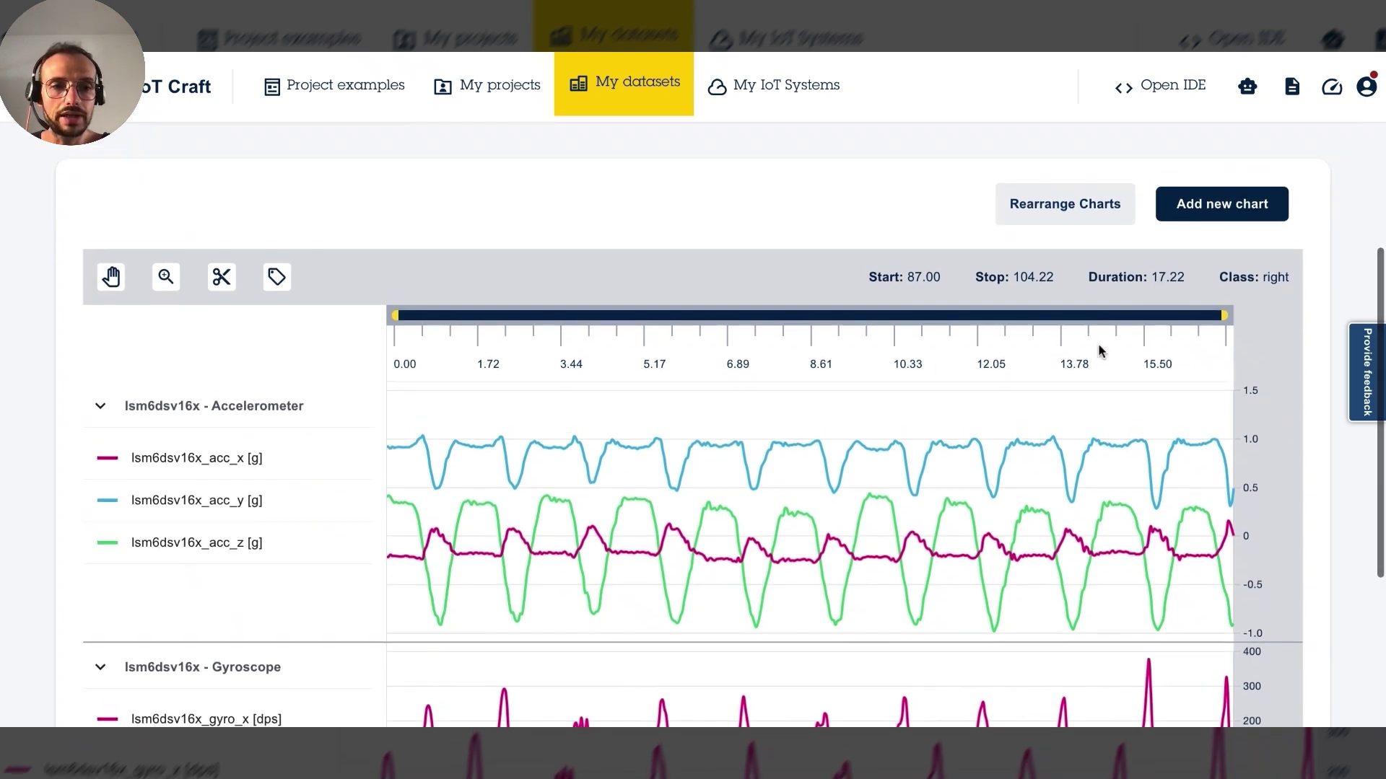
{"action": "left_click", "coordinate": [1201, 210]}
{"action": "scroll", "coordinate": [688, 329], "scroll_direction": "down", "scroll_amount": 6}
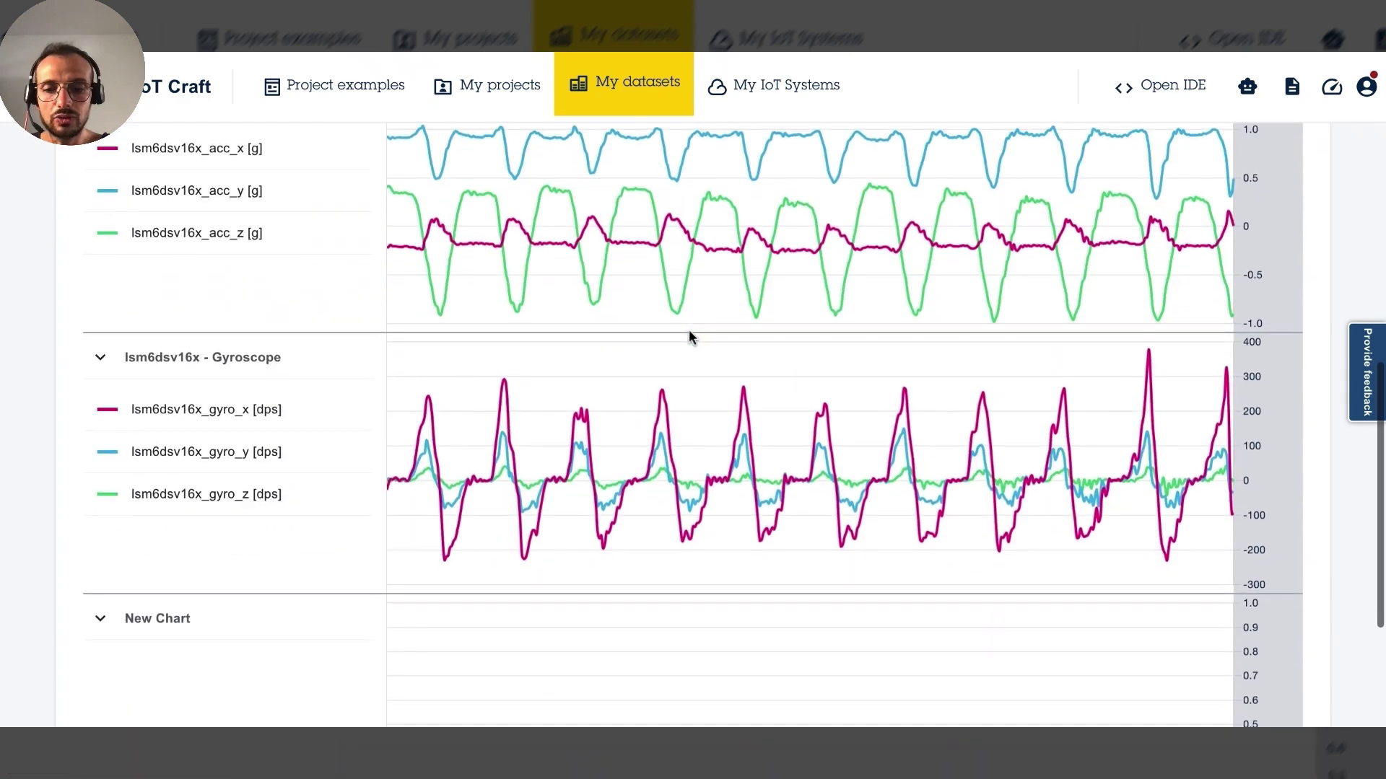
{"action": "scroll", "coordinate": [688, 329], "scroll_direction": "down", "scroll_amount": 1}
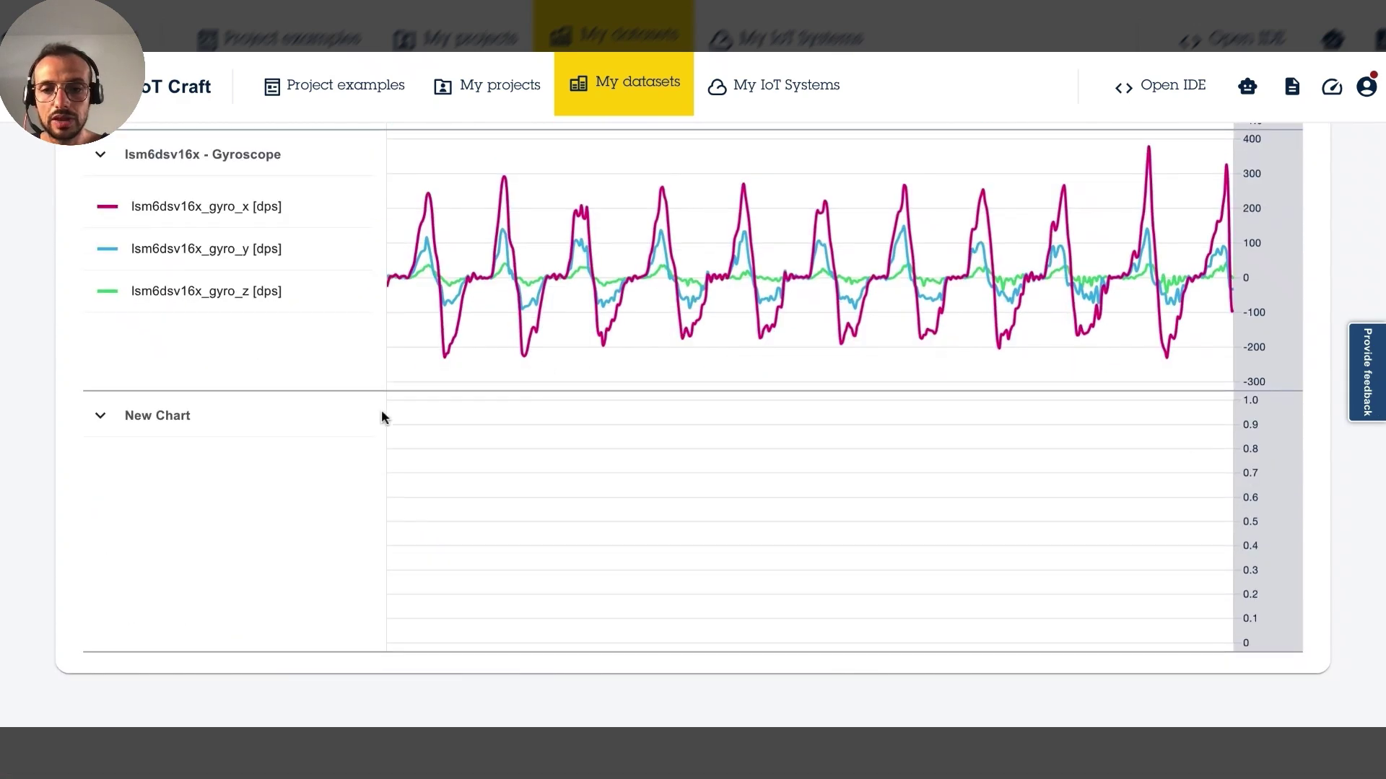
Step: Start a new curve for the empty New Chart, using the lsm6dsv16x accelerometer as sensor and x as dimension
{"action": "left_click", "coordinate": [361, 417]}
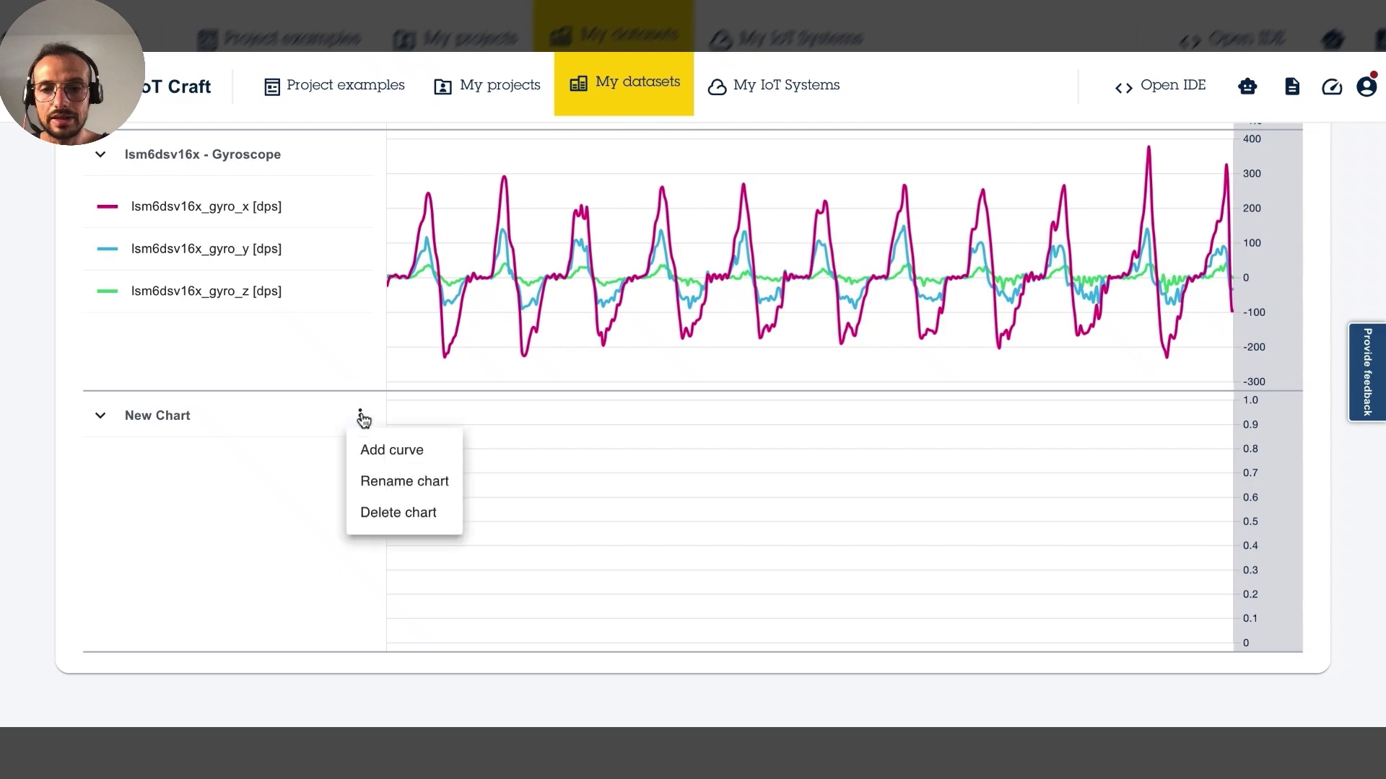
{"action": "left_click", "coordinate": [368, 451]}
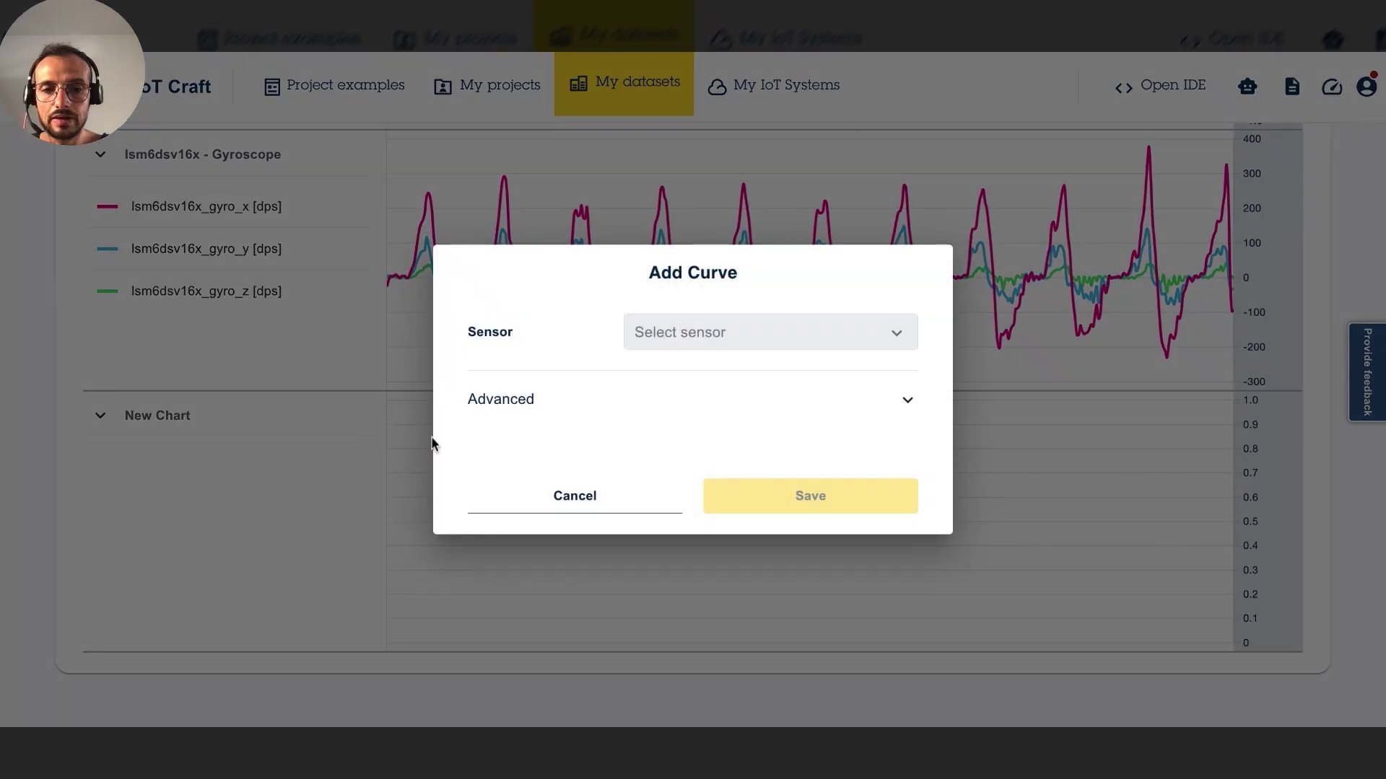
{"action": "left_click", "coordinate": [760, 342]}
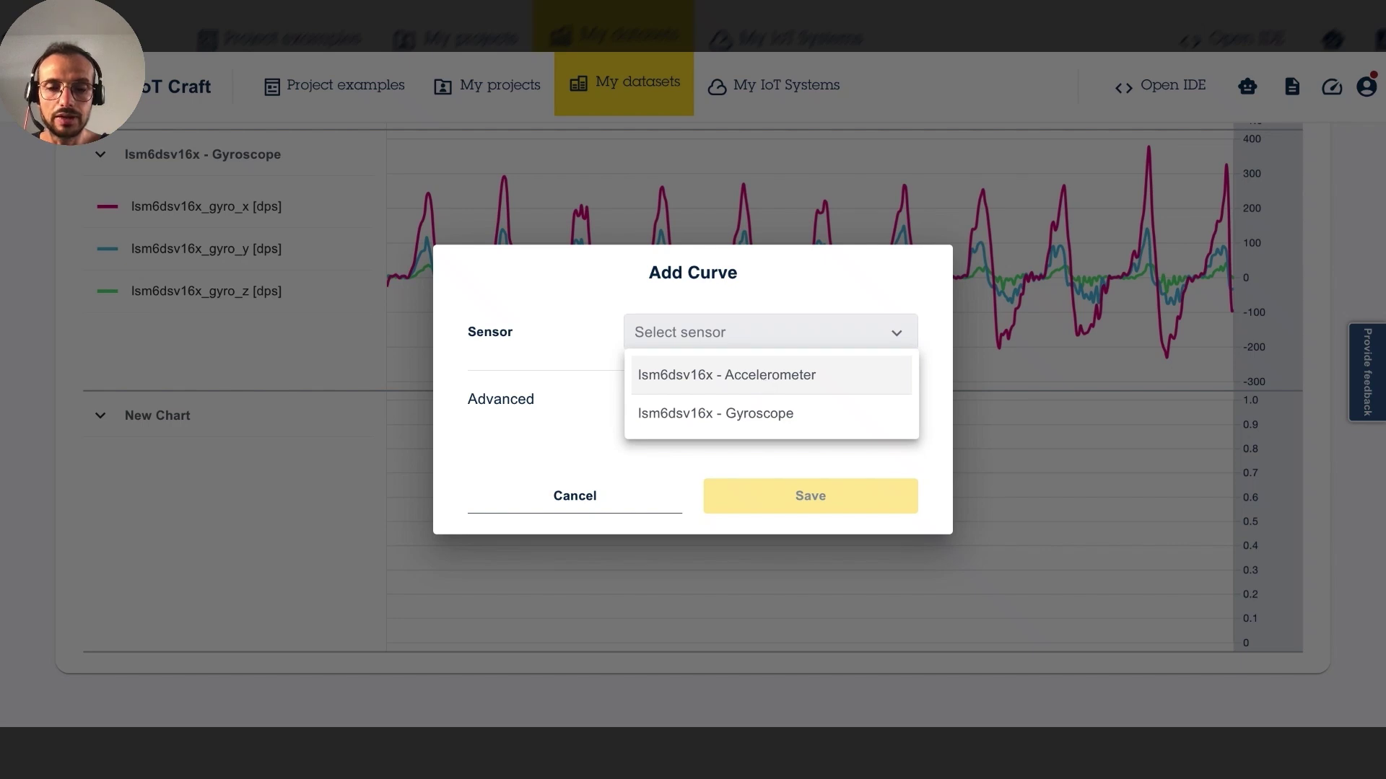
{"action": "left_click", "coordinate": [760, 375]}
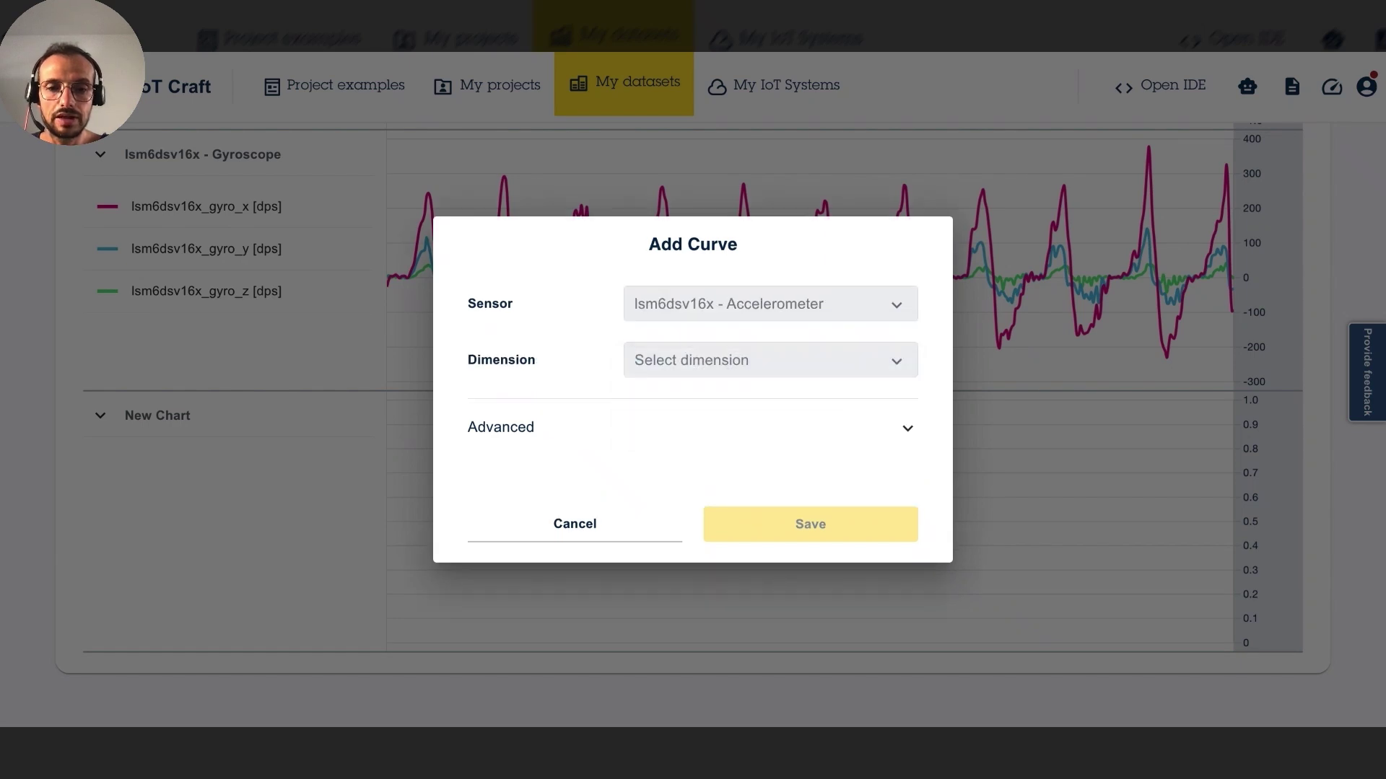
{"action": "left_click", "coordinate": [760, 360]}
{"action": "left_click", "coordinate": [758, 409]}
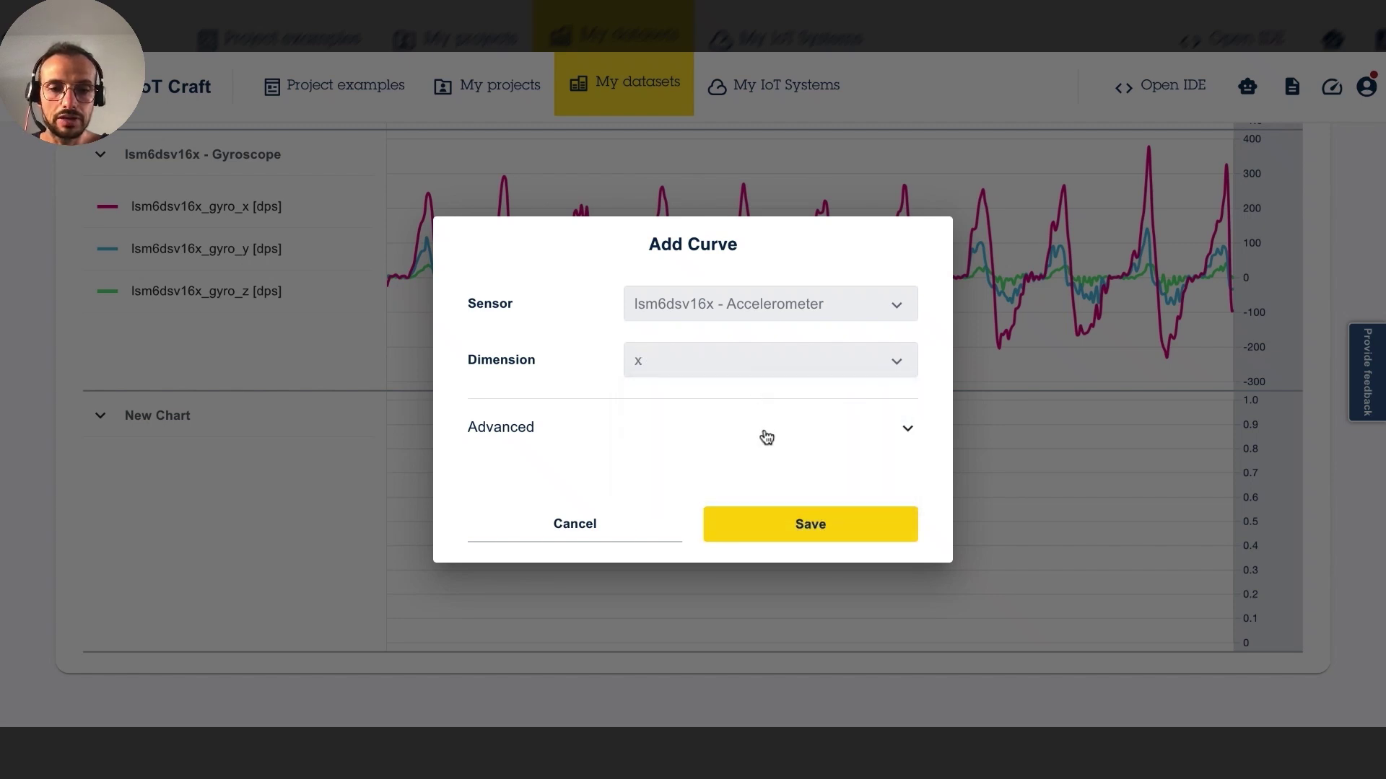
Step: Set the curve's line color to Blue and its line style to Dashed, and save the curve to the chart
{"action": "left_click", "coordinate": [890, 437]}
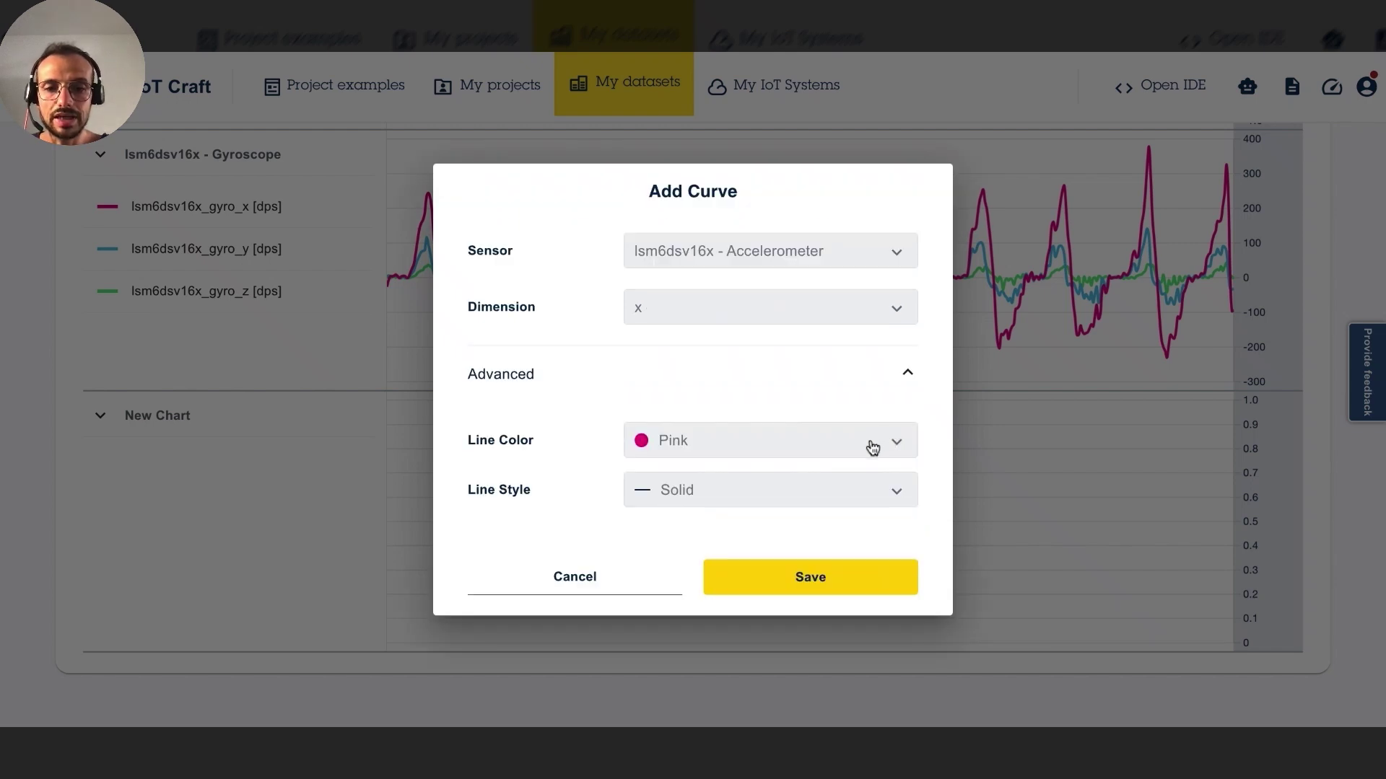
{"action": "left_click", "coordinate": [873, 447]}
{"action": "left_click", "coordinate": [820, 517]}
{"action": "left_click", "coordinate": [842, 487]}
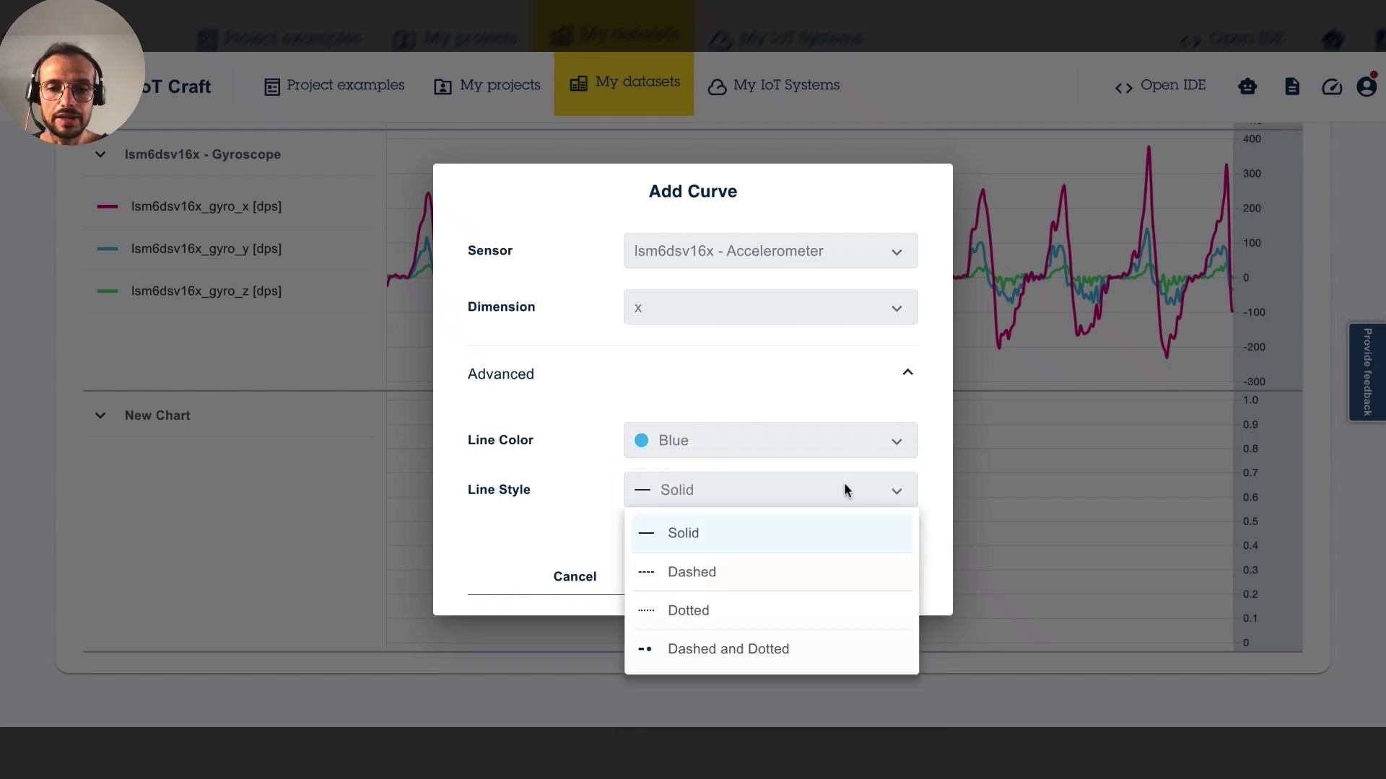
{"action": "left_click", "coordinate": [804, 571]}
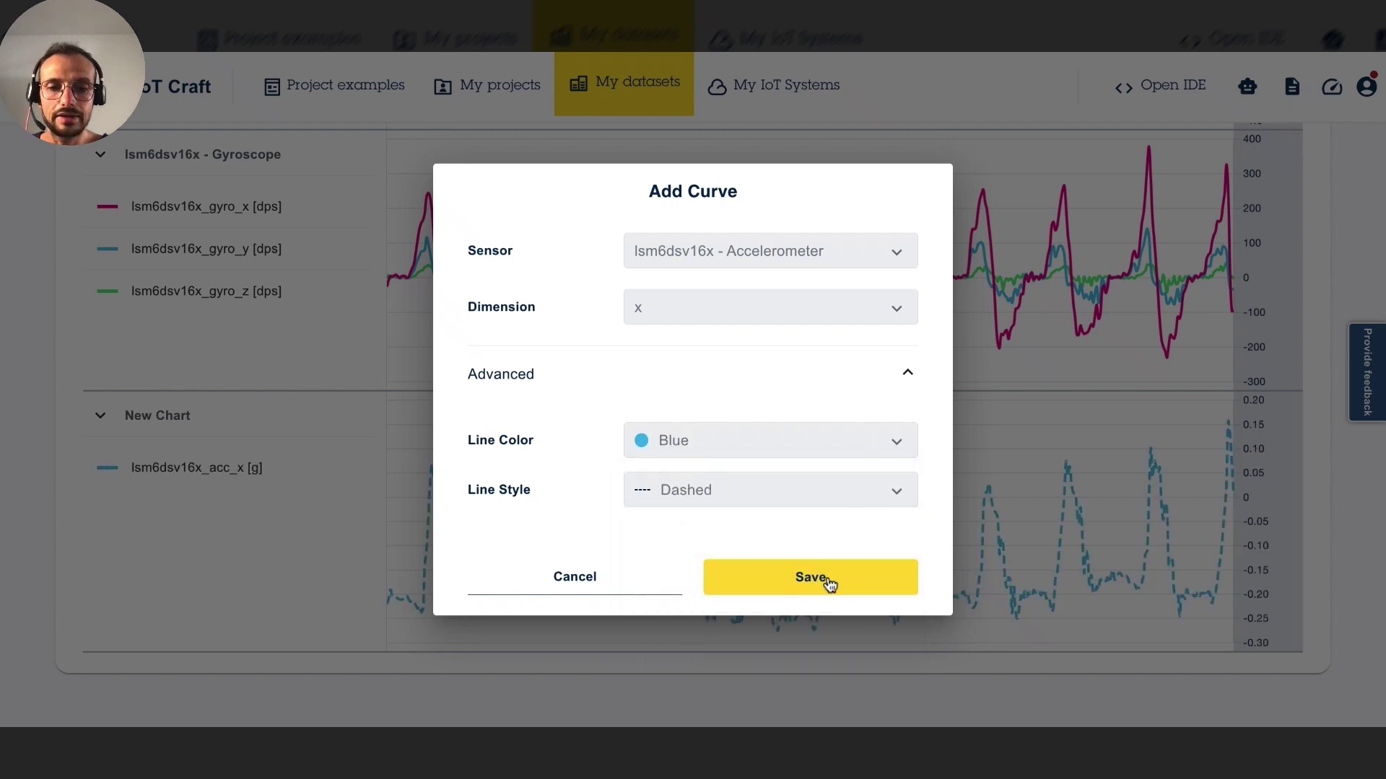
{"action": "left_click", "coordinate": [826, 582]}
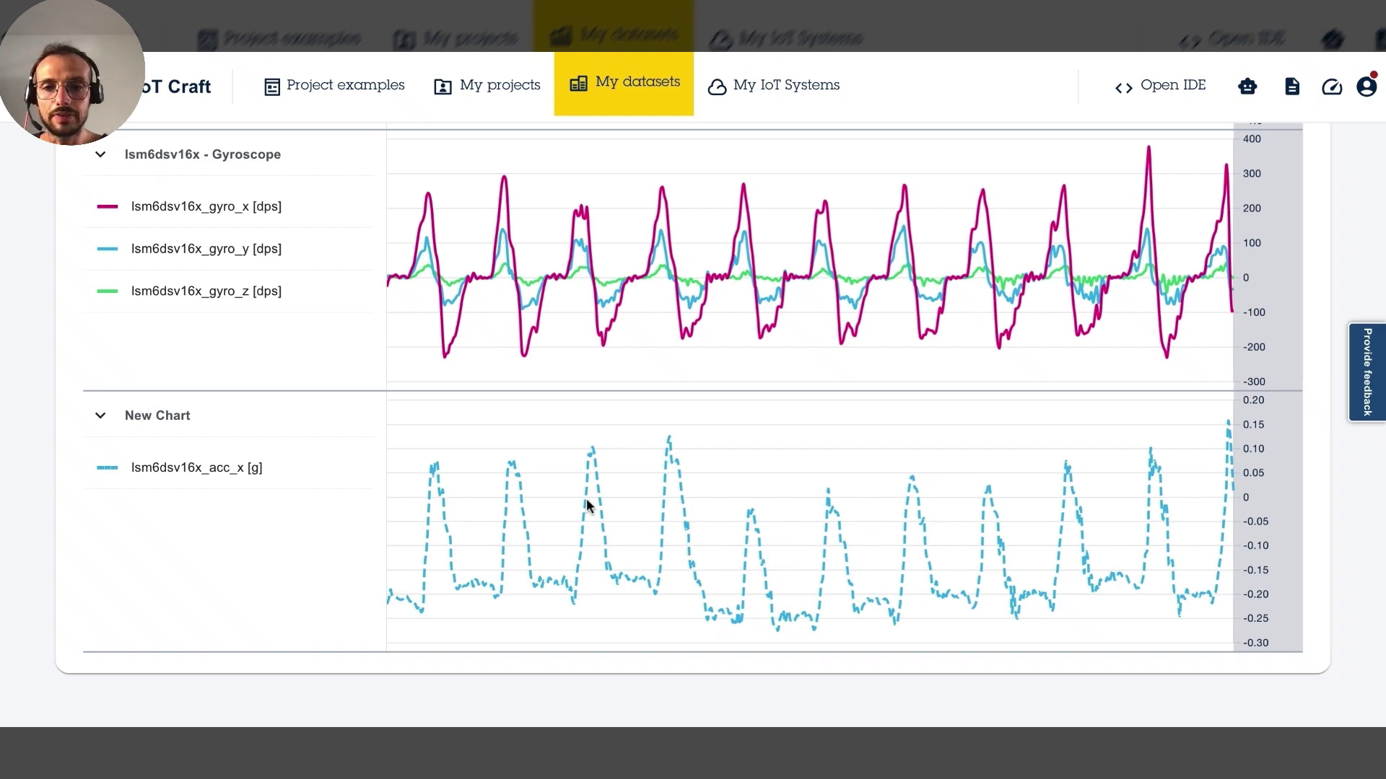
Step: Display the cropped datalog as a heatmap chart and examine the accelerometer x spectrogram with its settings
{"action": "scroll", "coordinate": [586, 498], "scroll_direction": "up", "scroll_amount": 4}
{"action": "scroll", "coordinate": [439, 431], "scroll_direction": "up", "scroll_amount": 6}
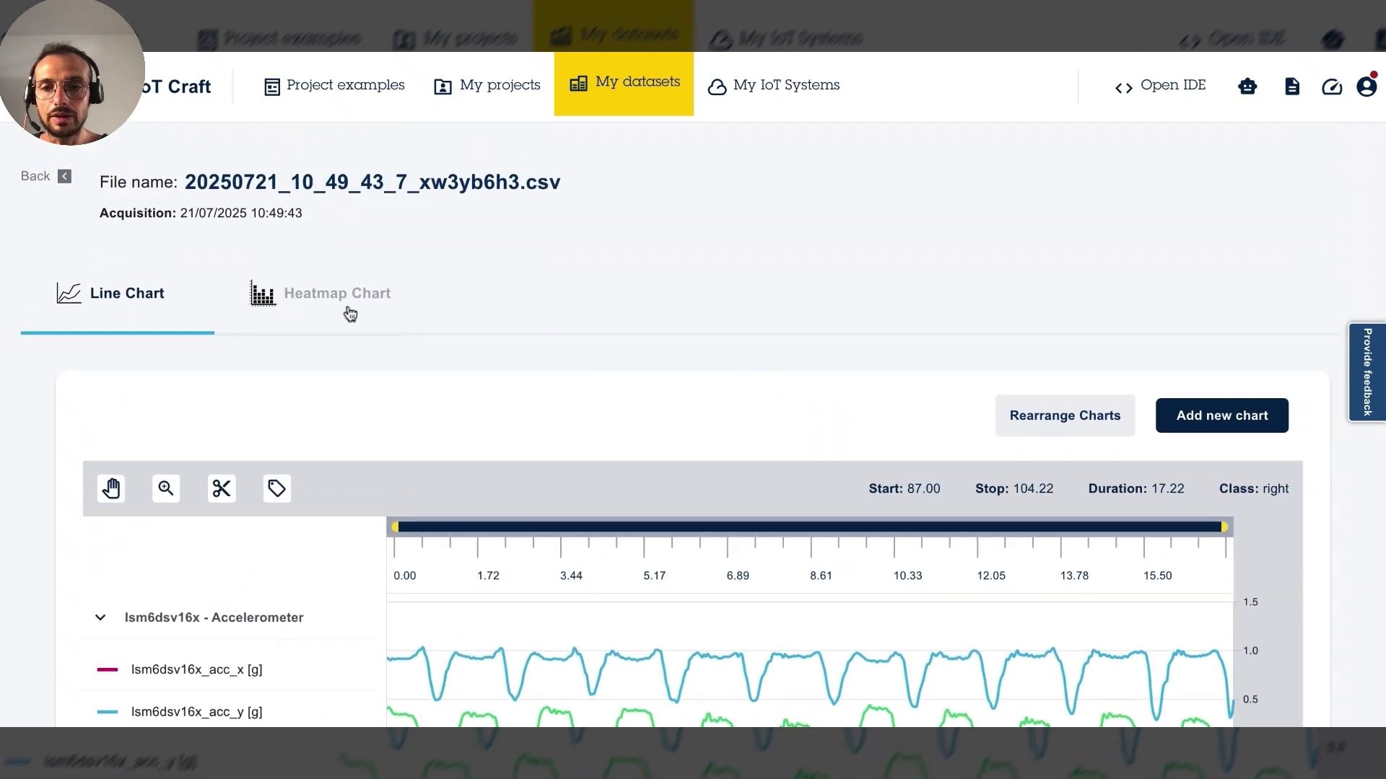
{"action": "left_click", "coordinate": [350, 307]}
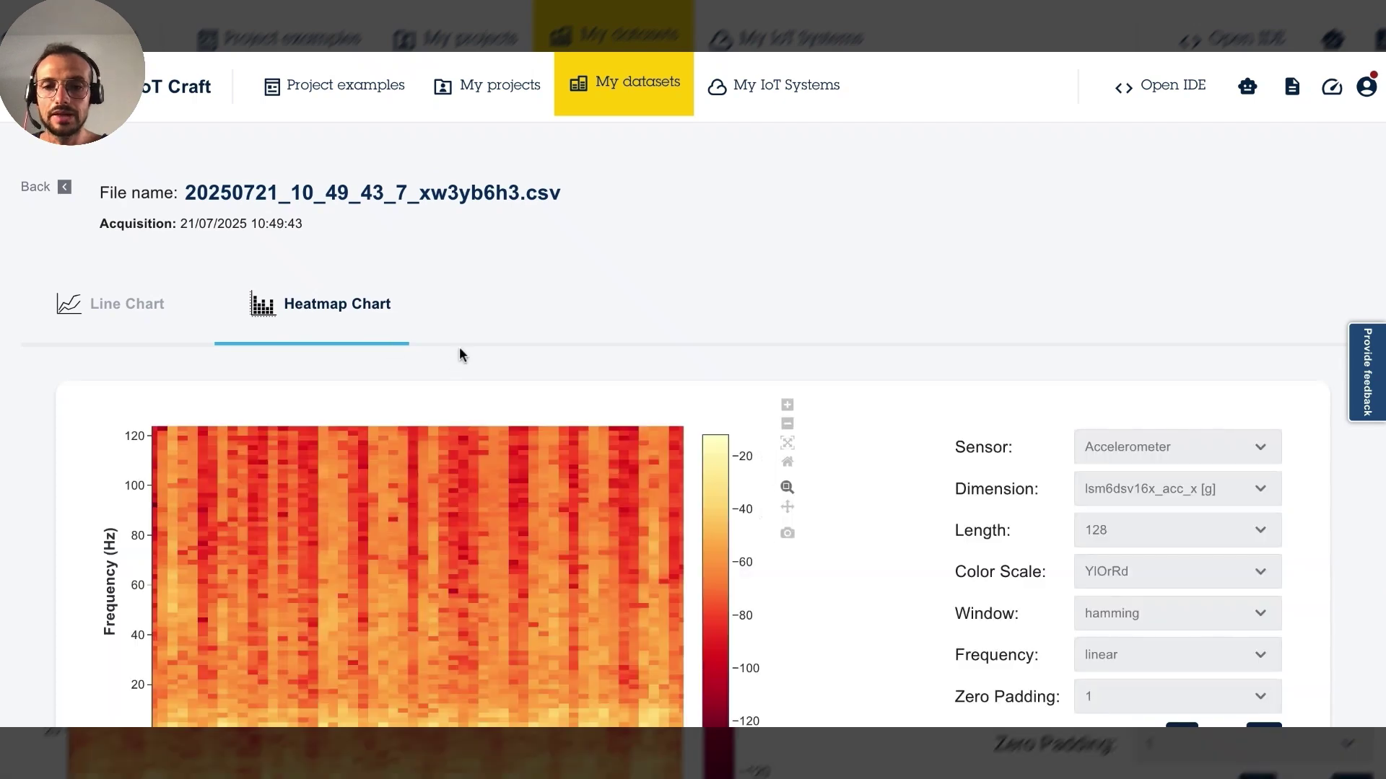
{"action": "scroll", "coordinate": [462, 353], "scroll_direction": "down", "scroll_amount": 3}
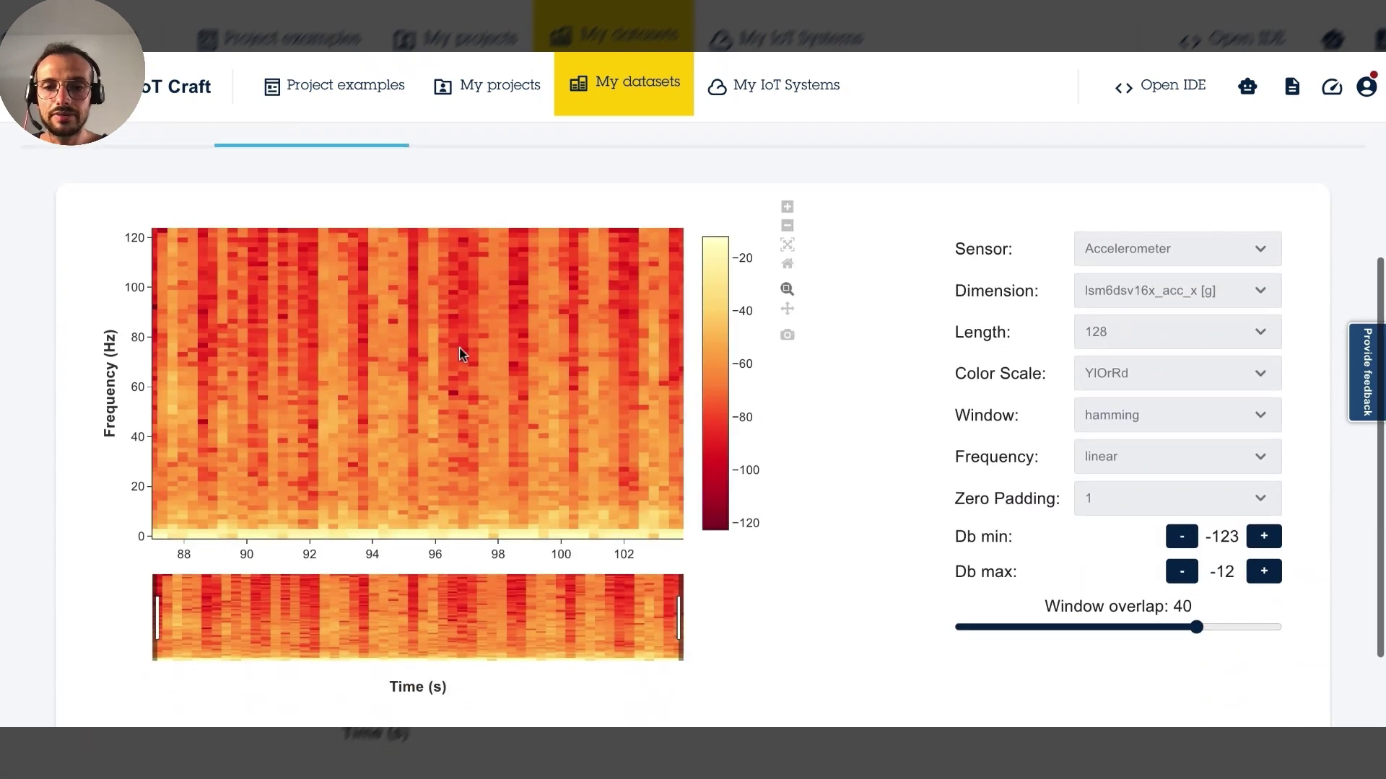